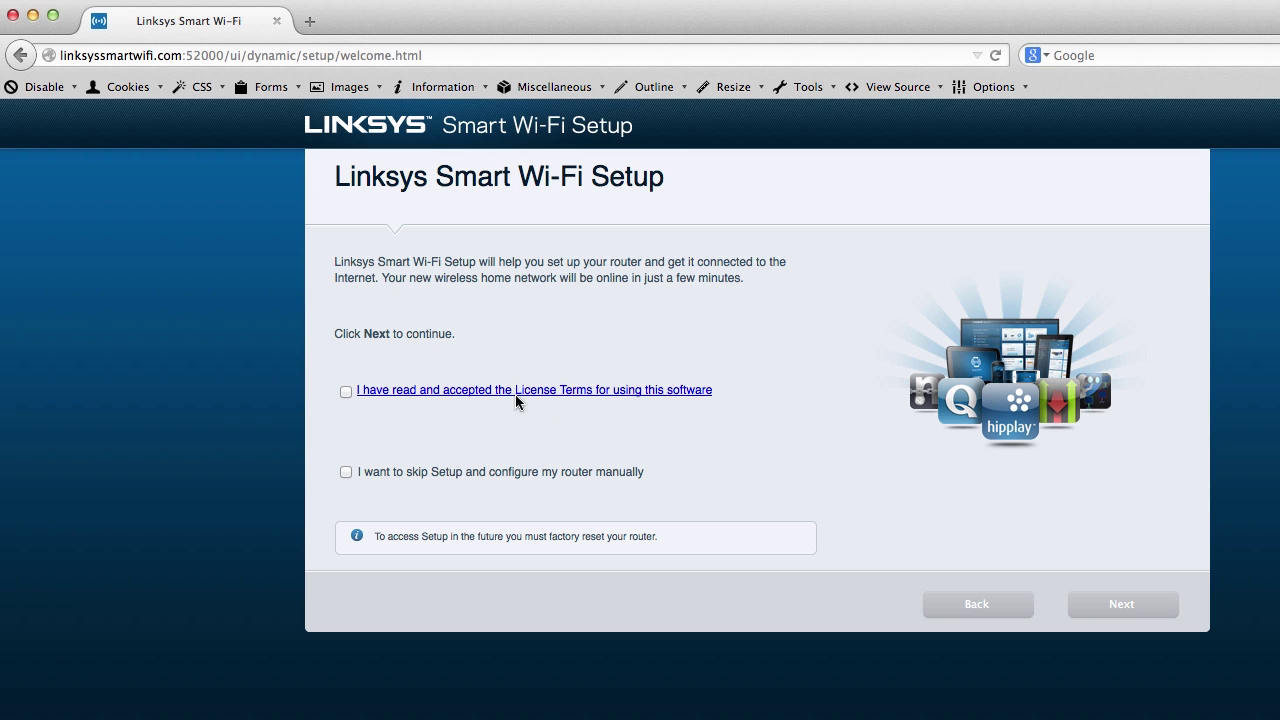
Accept the software License Terms and continue past the Smart Wi-Fi welcome page
{"action": "left_click", "coordinate": [345, 392]}
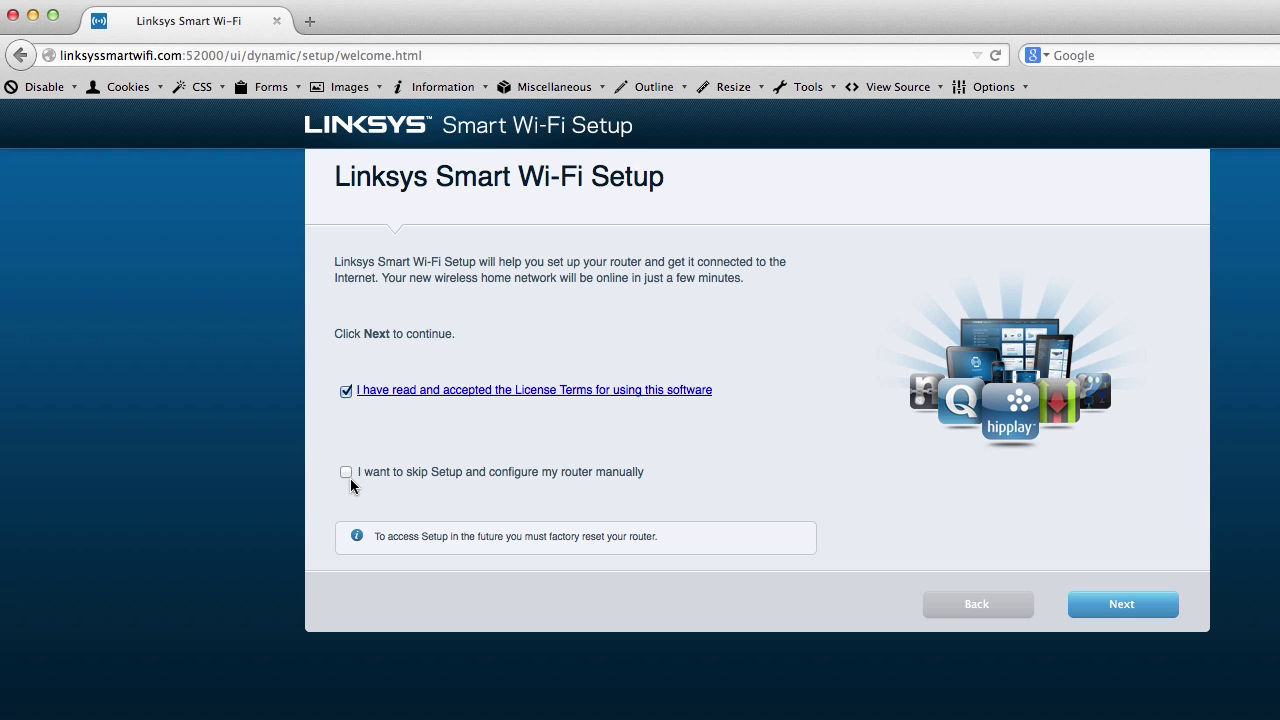
{"action": "left_click_drag", "start_coordinate": [381, 471], "coordinate": [650, 478]}
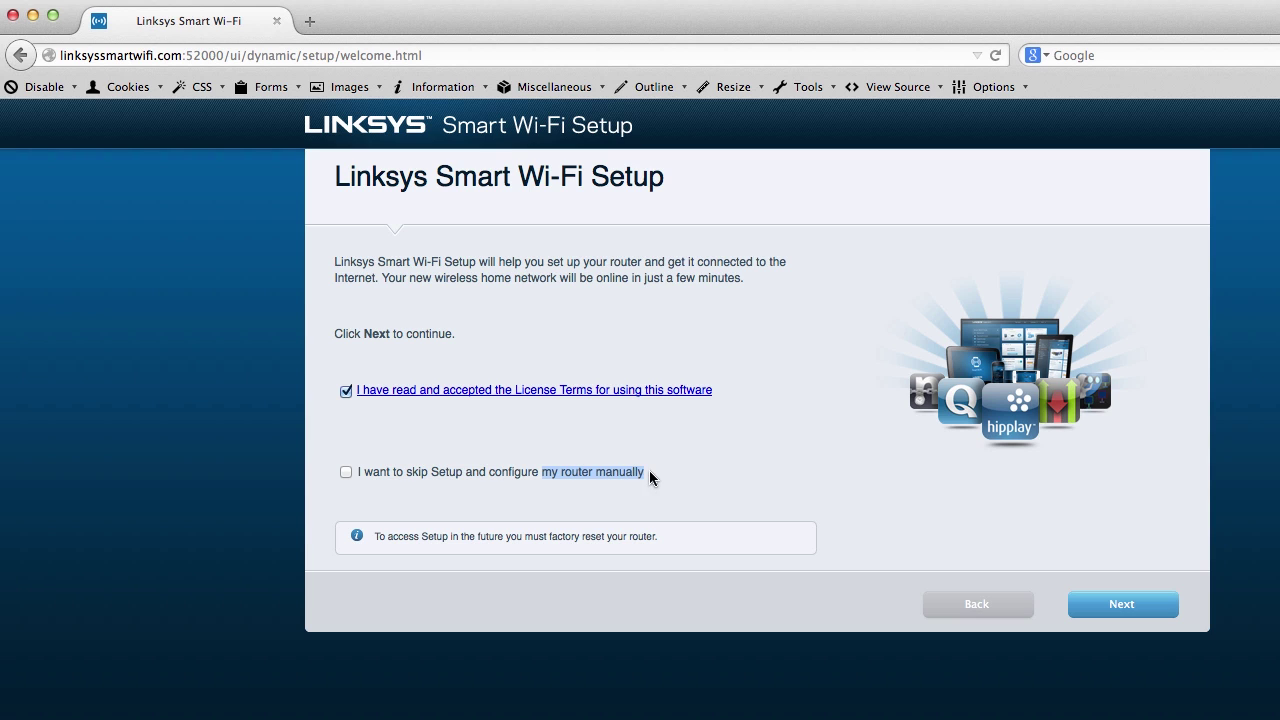
{"action": "left_click", "coordinate": [662, 463]}
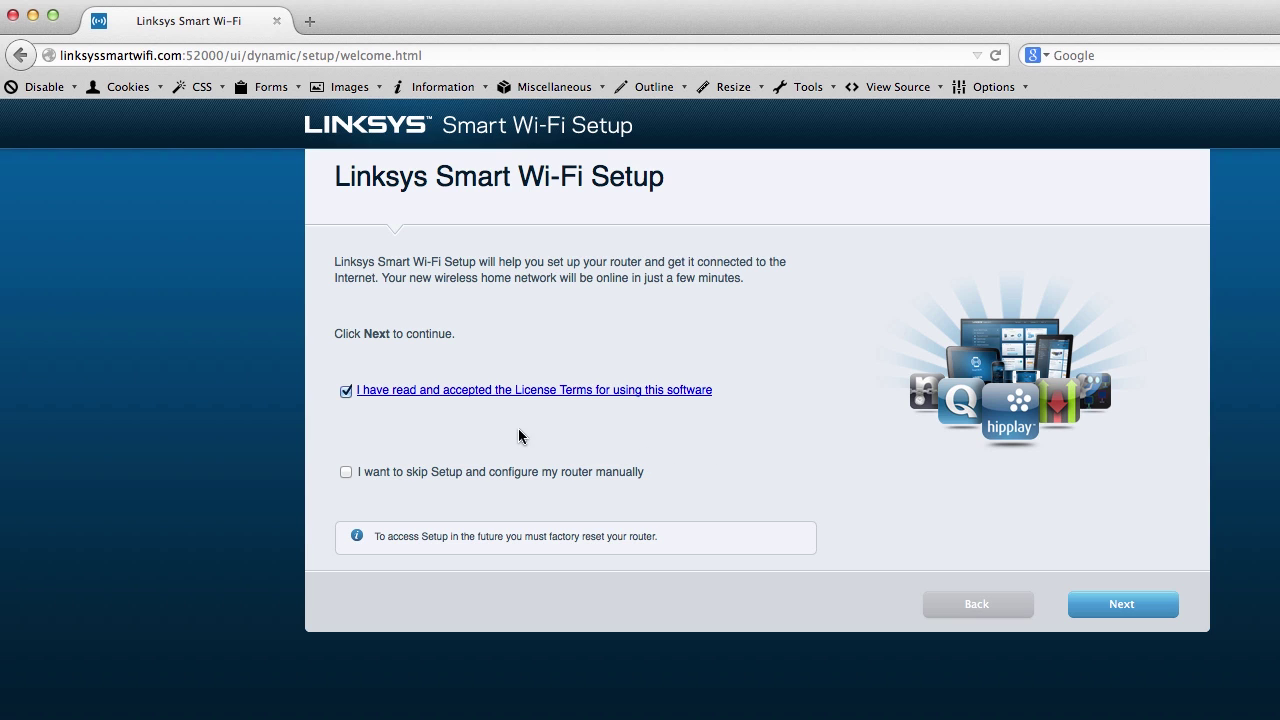
{"action": "left_click", "coordinate": [1115, 603]}
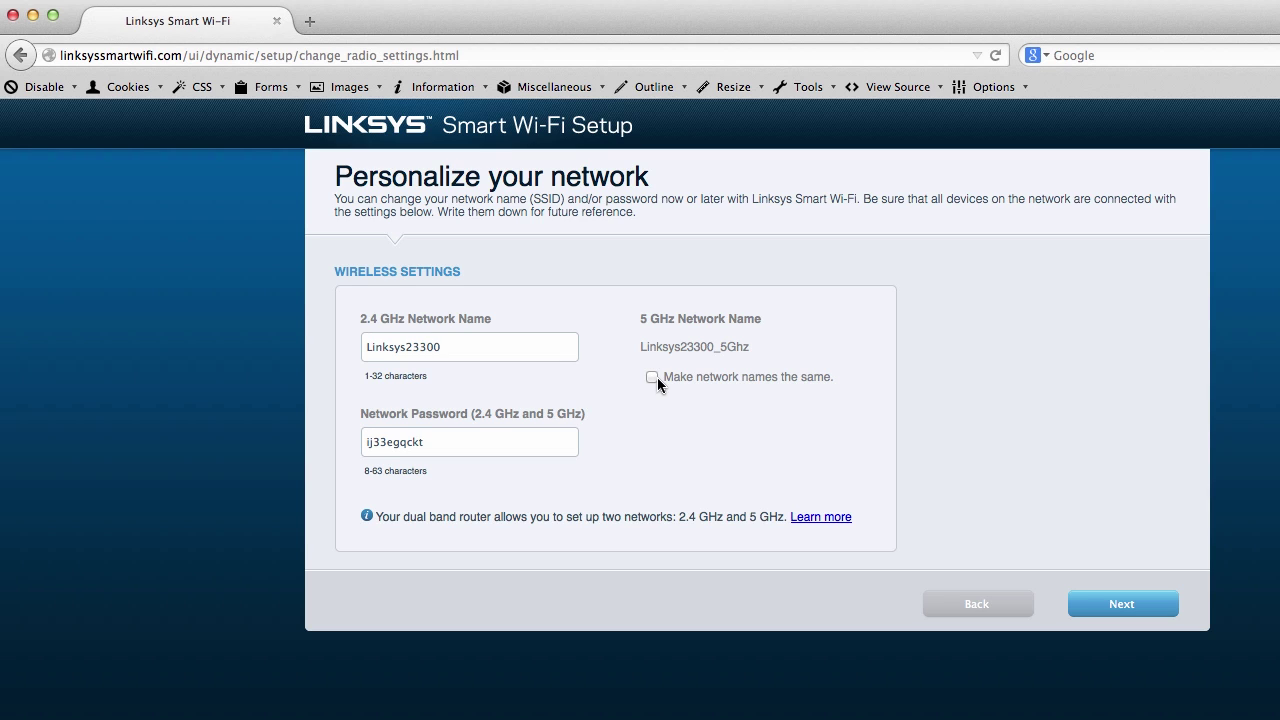
Confirm the networks Linksys23300 and Linksys23300_5Ghz and continue to the router password step
{"action": "left_click", "coordinate": [1119, 602]}
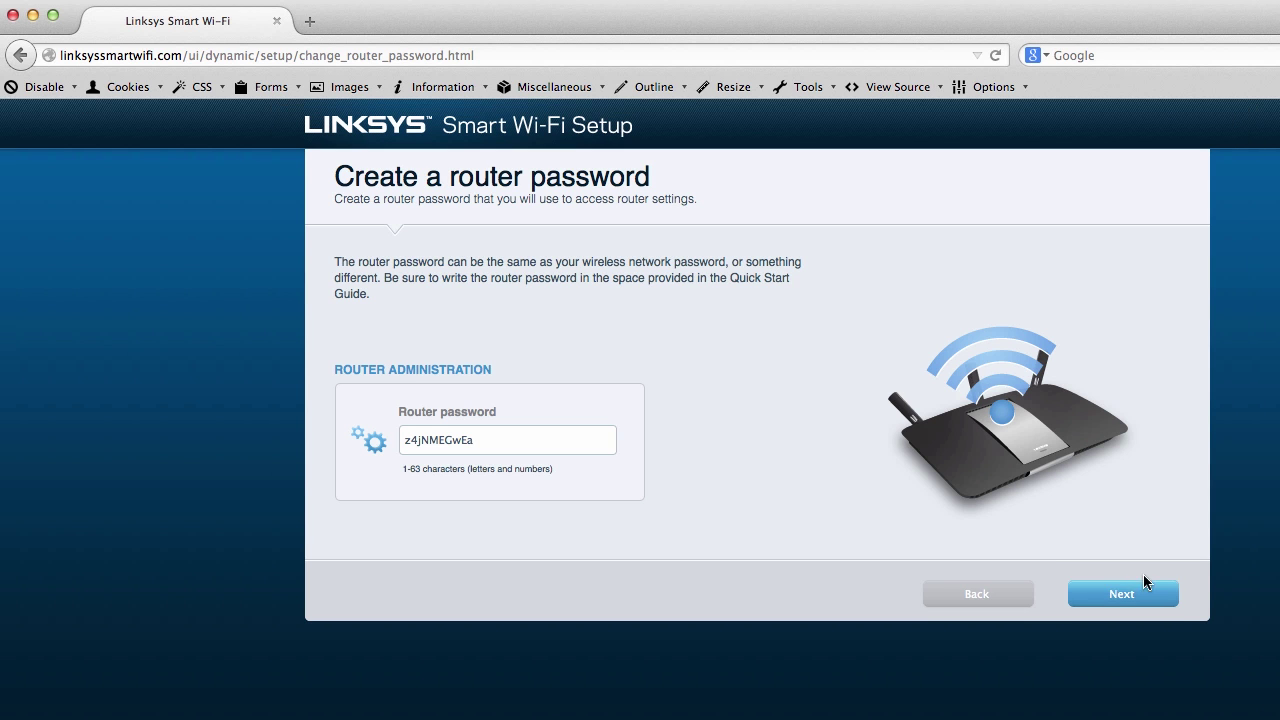
Keep the suggested router password and submit it
{"action": "left_click", "coordinate": [1127, 594]}
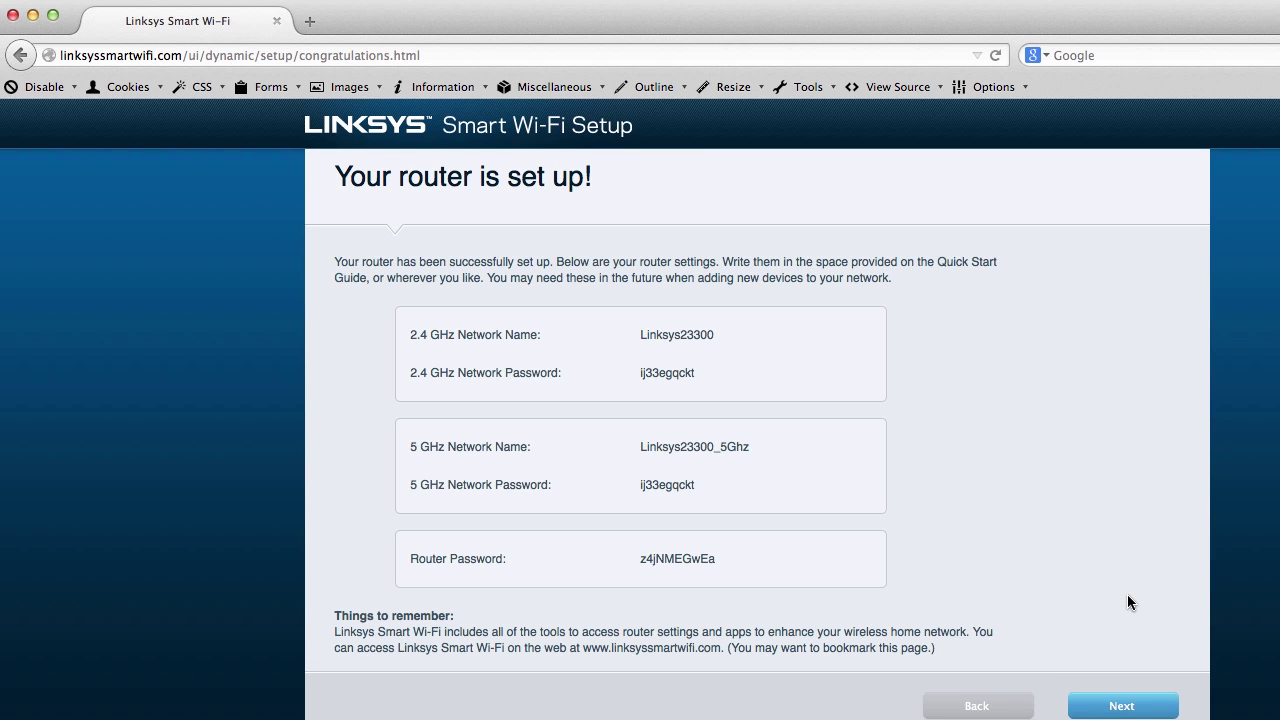
Capture a screenshot of the router setup summary and continue to the account step
{"action": "key", "text": "super+shift+4"}
{"action": "left_click_drag", "start_coordinate": [277, 104], "coordinate": [1082, 664]}
{"action": "left_click", "coordinate": [1142, 707]}
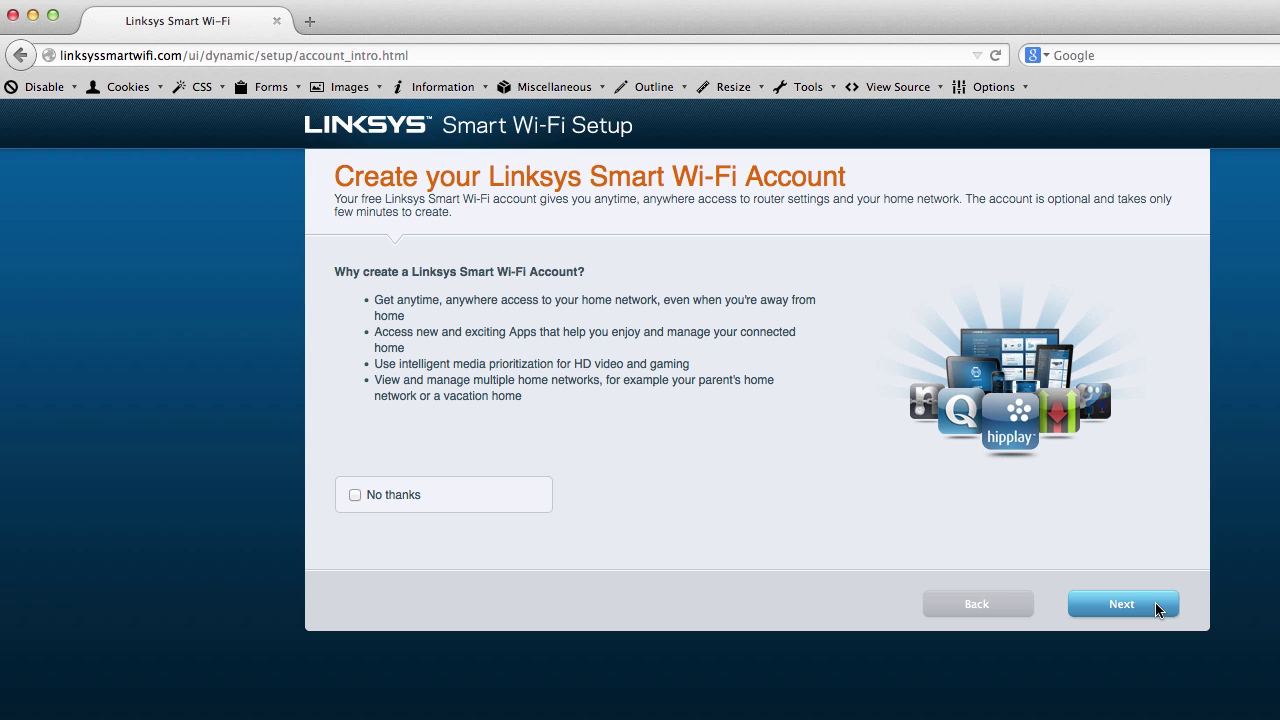
Accept the optional Smart Wi-Fi account offer to reach the registration form
{"action": "left_click", "coordinate": [1159, 609]}
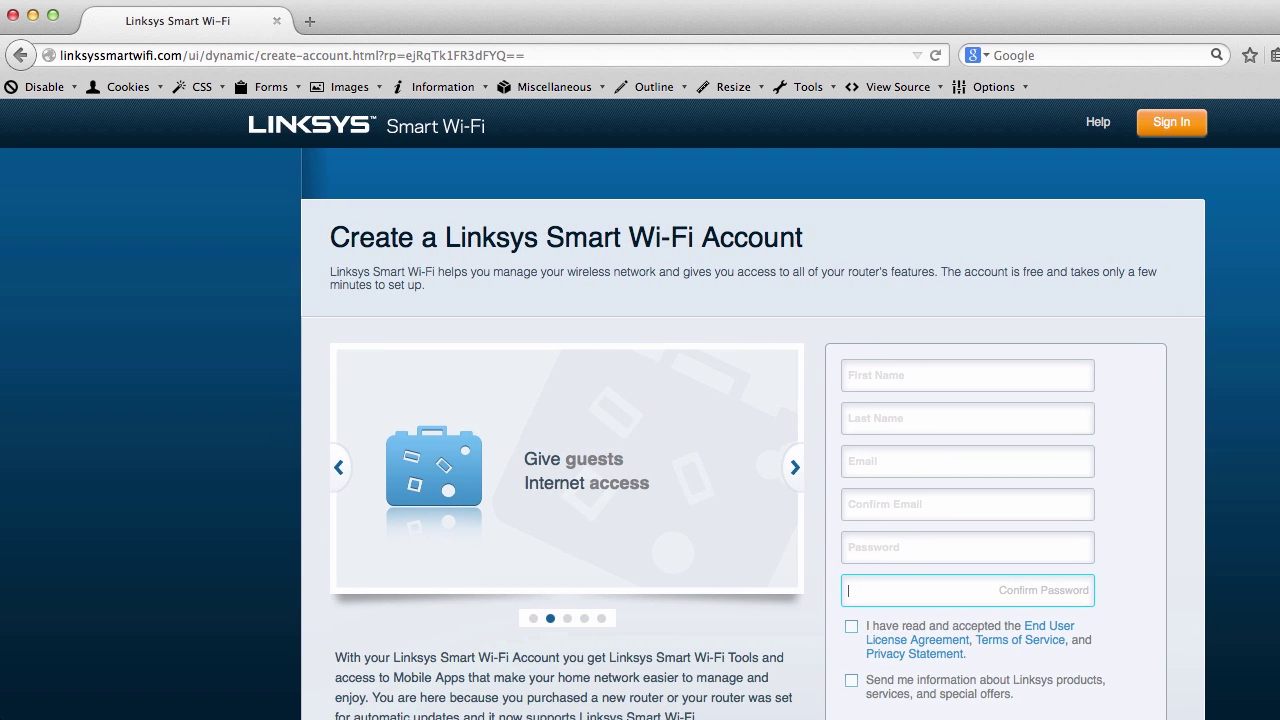
Enter the first name in the Smart Wi-Fi account form
{"action": "scroll", "coordinate": [976, 414], "scroll_direction": "down", "scroll_amount": 5}
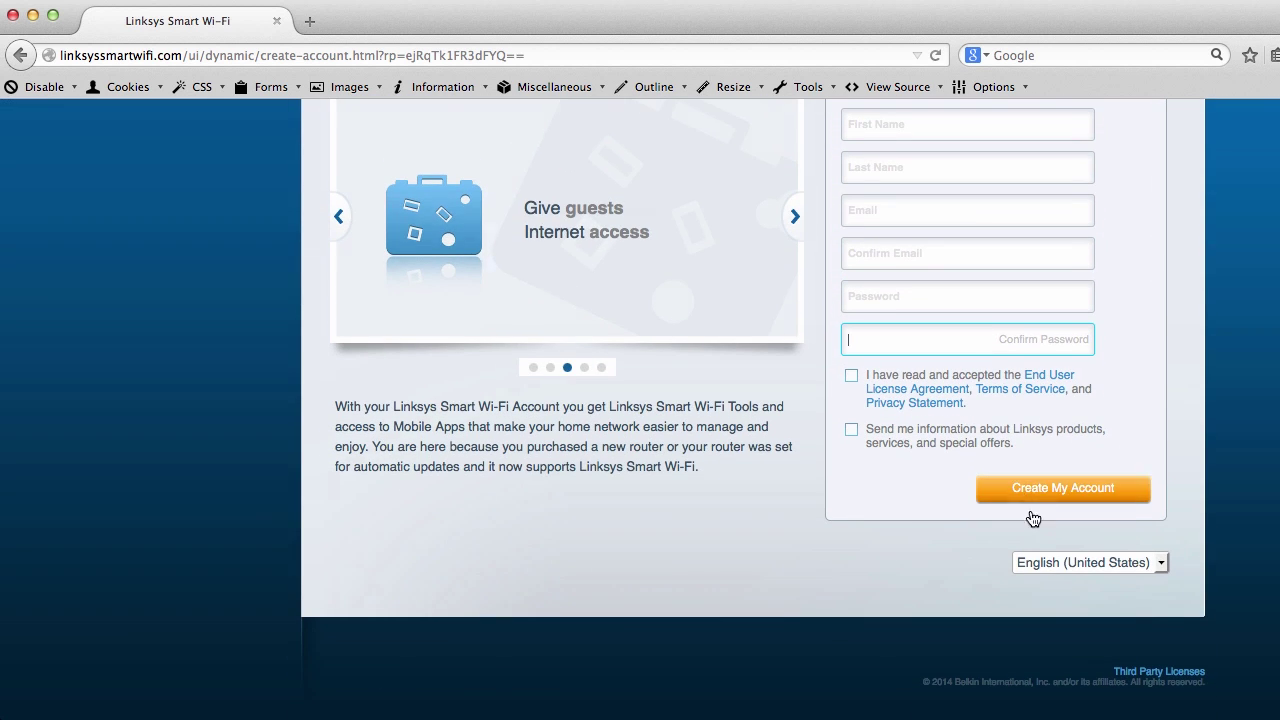
{"action": "scroll", "coordinate": [924, 514], "scroll_direction": "up", "scroll_amount": 3}
{"action": "scroll", "coordinate": [924, 514], "scroll_direction": "up", "scroll_amount": 3}
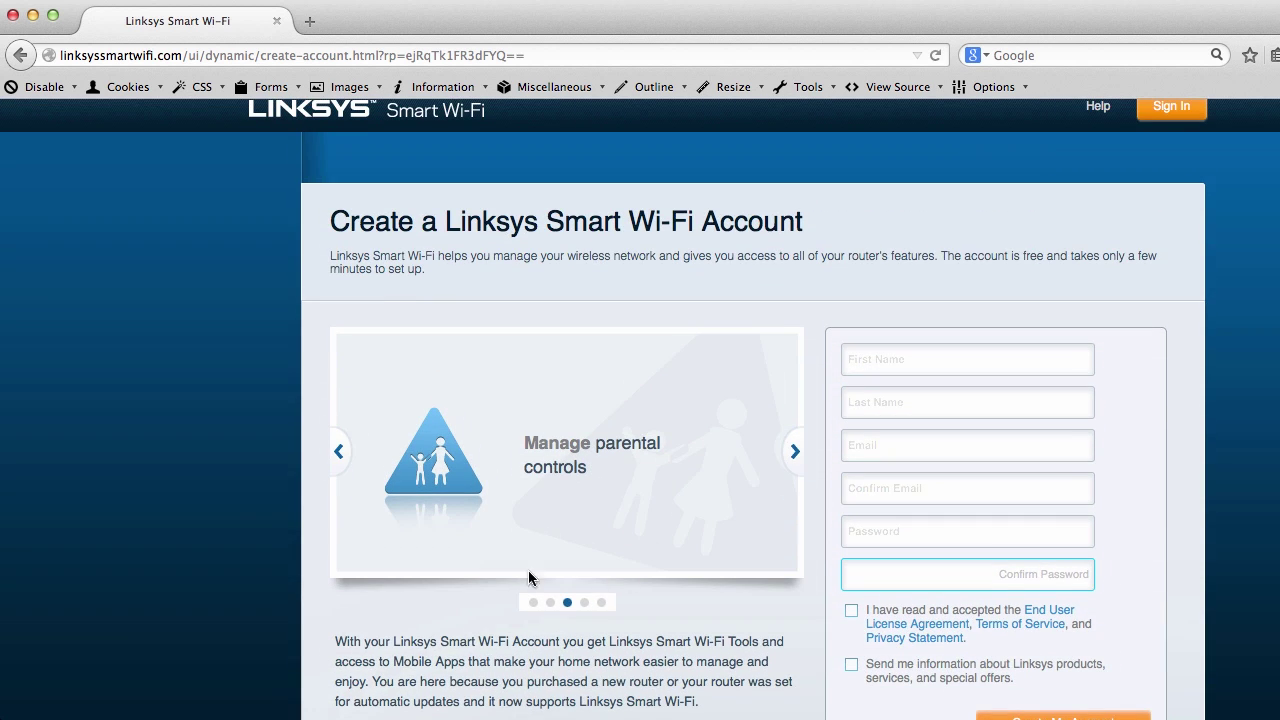
{"action": "left_click", "coordinate": [797, 446]}
{"action": "left_click", "coordinate": [966, 359]}
{"action": "type", "text": "Gem"}
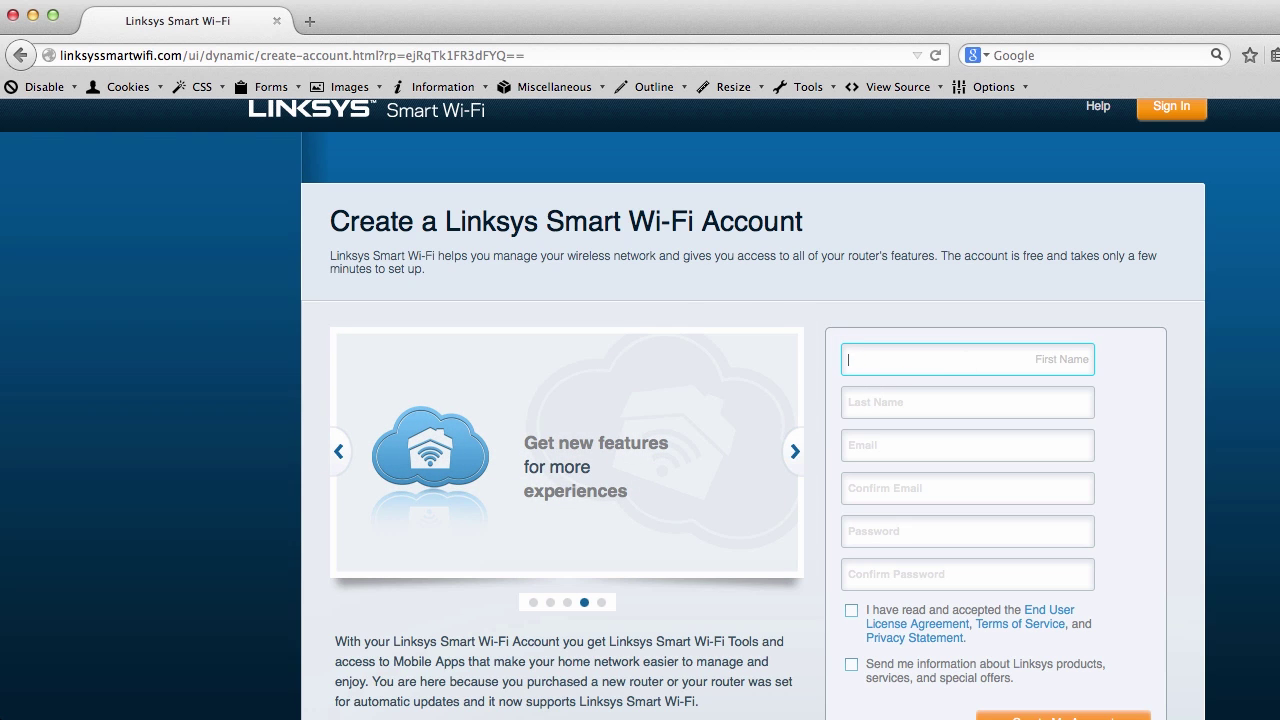
{"action": "key", "text": "Tab"}
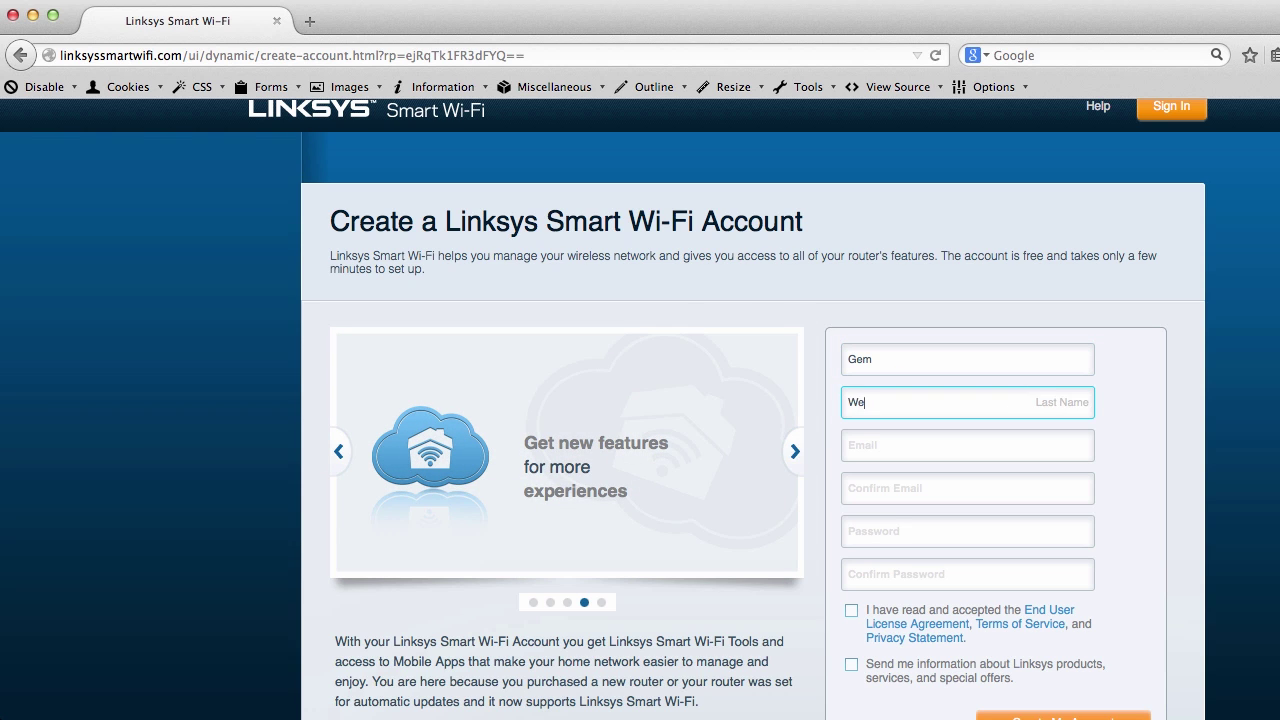
Fill in the e-mail address, its confirmation, and the account password
{"action": "key", "text": "Tab"}
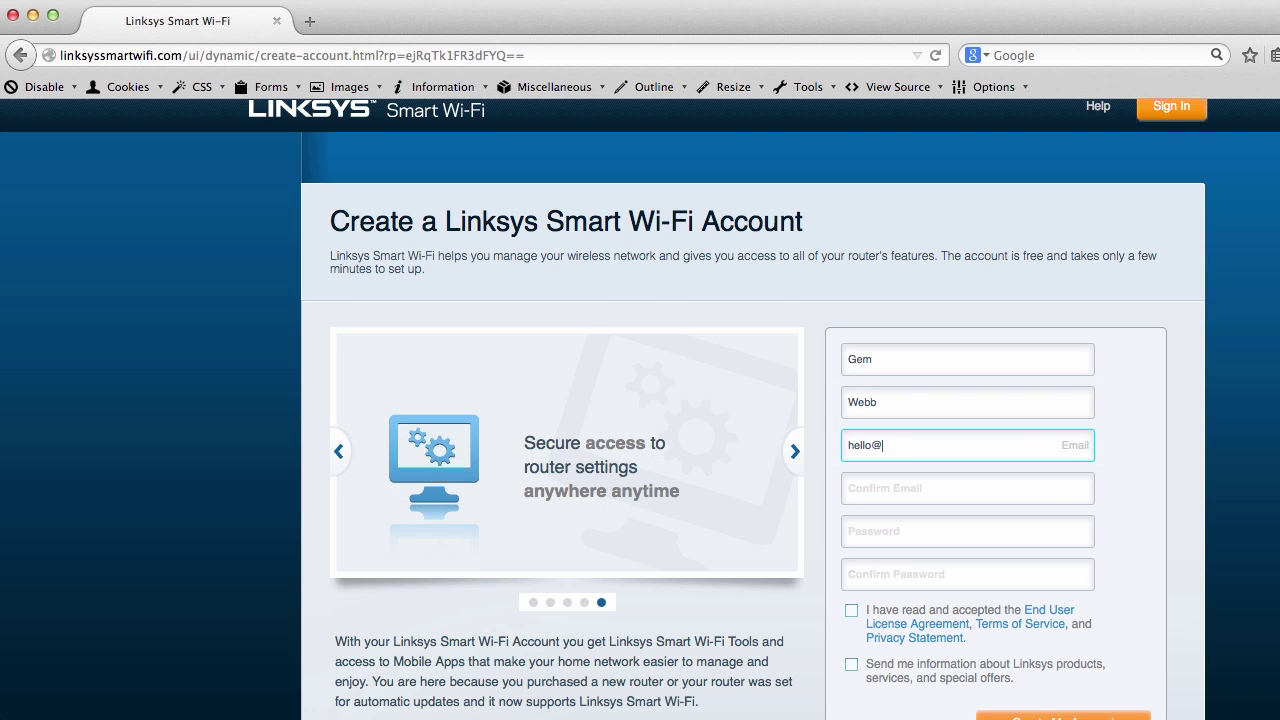
{"action": "key", "text": "Tab"}
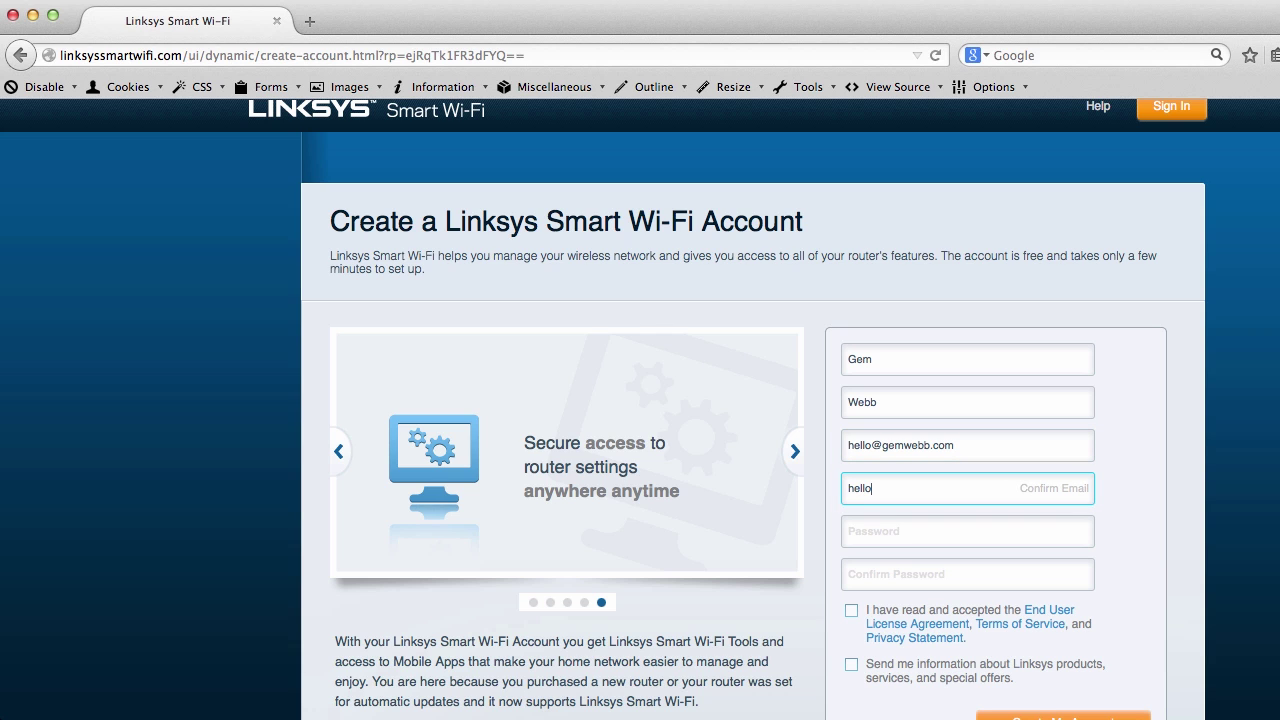
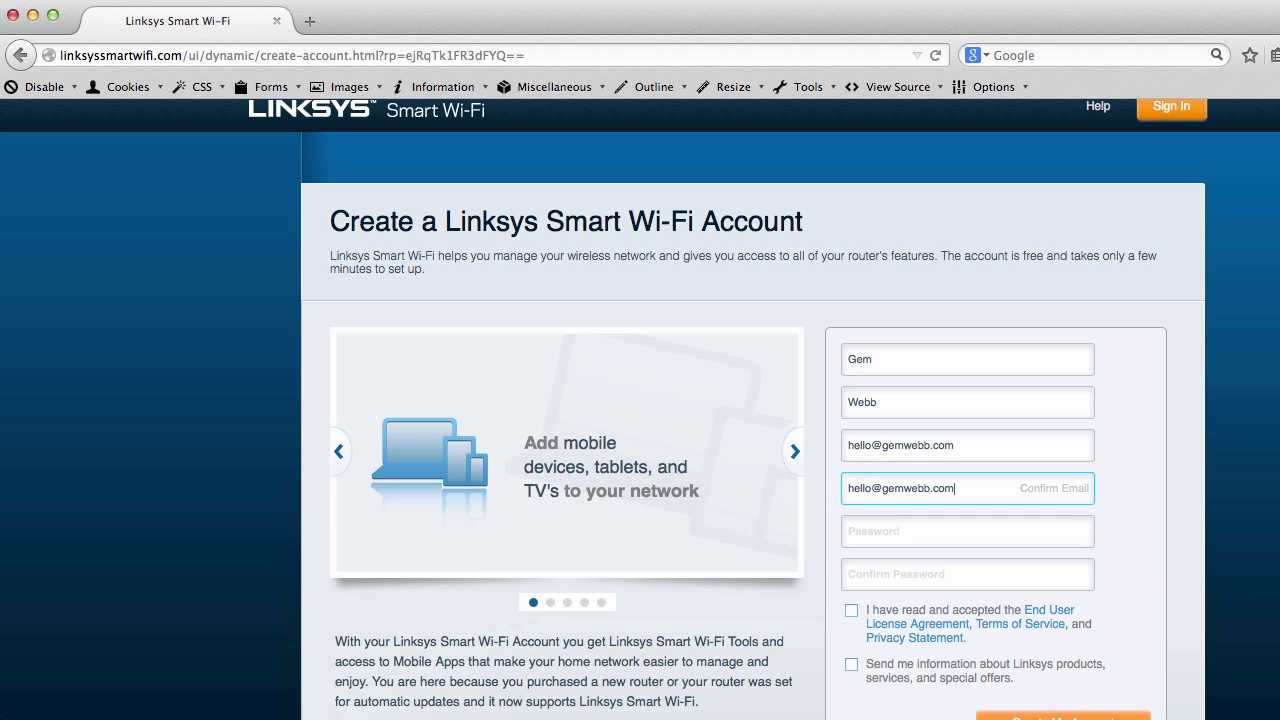
{"action": "key", "text": "Tab"}
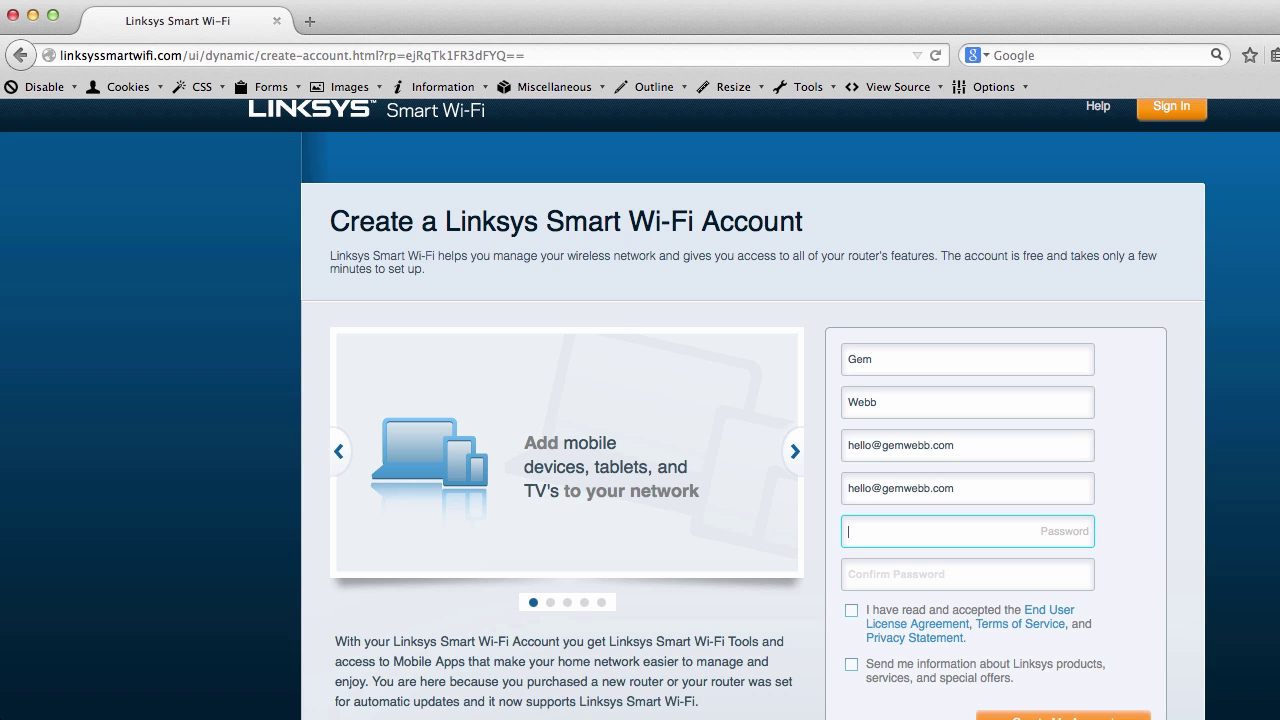
{"action": "type", "text": "•••••••"}
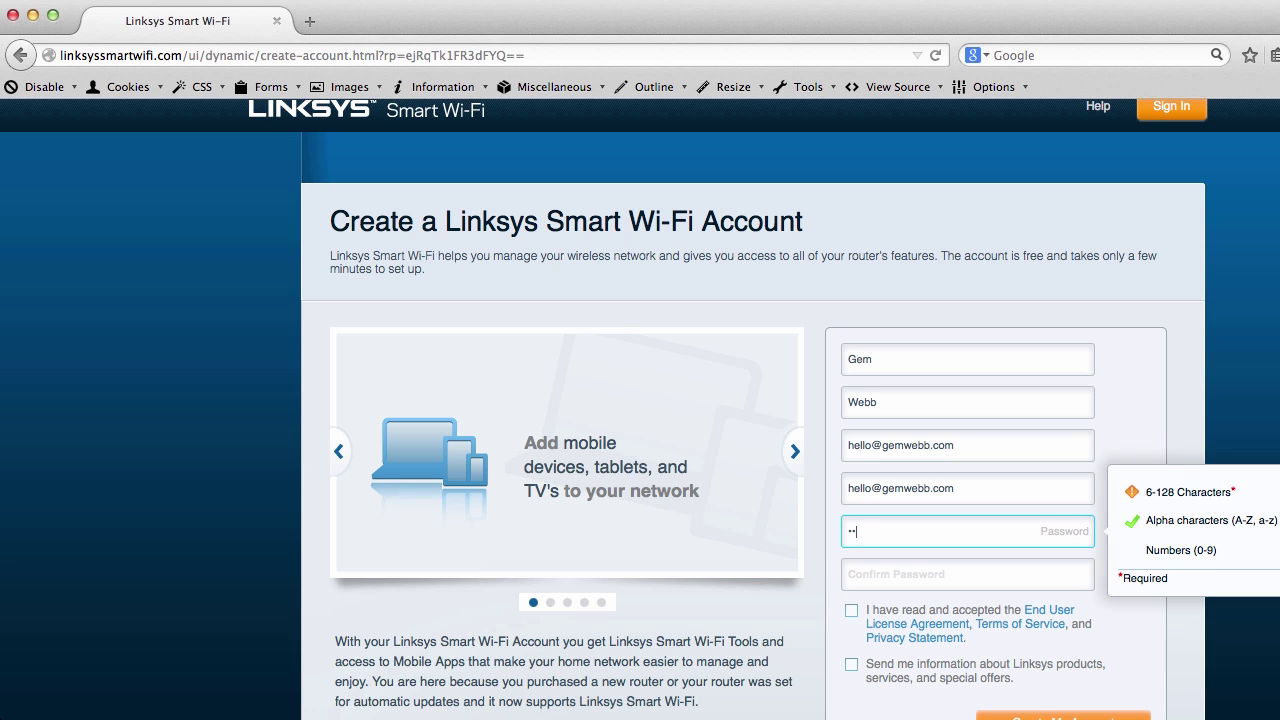
{"action": "type", "text": "•••"}
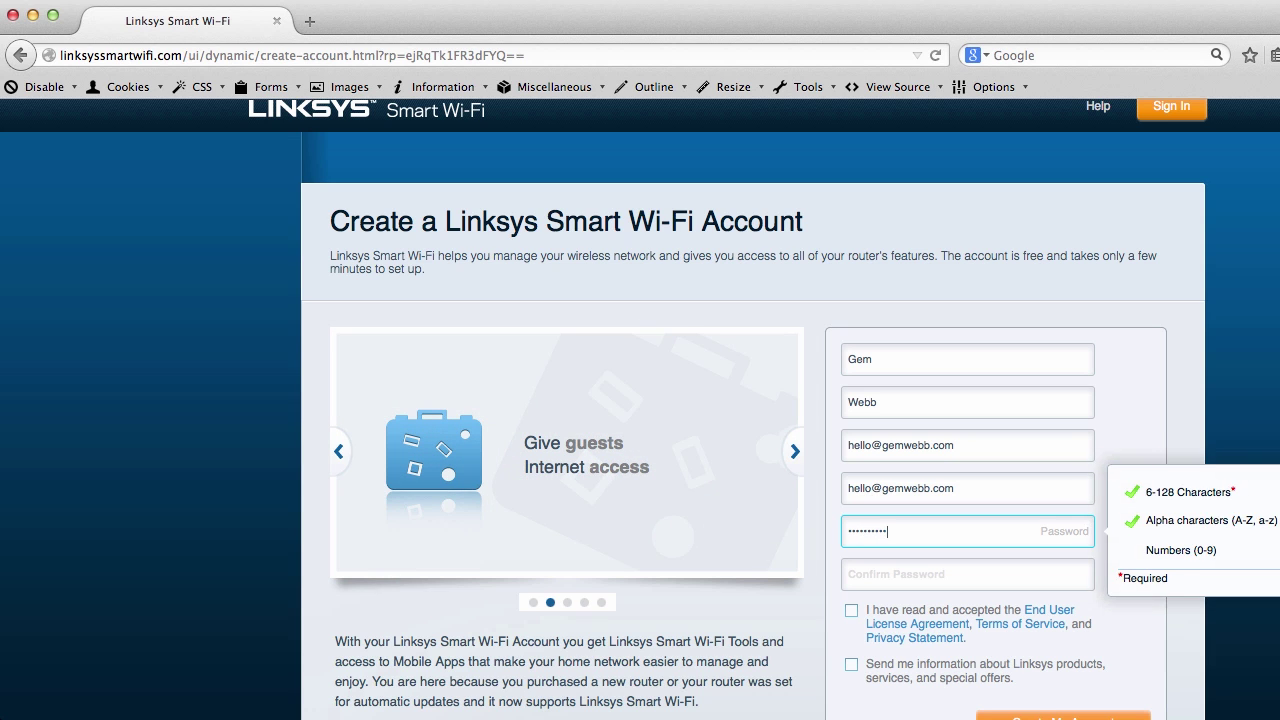
{"action": "type", "text": "••••"}
{"action": "key", "text": "Tab"}
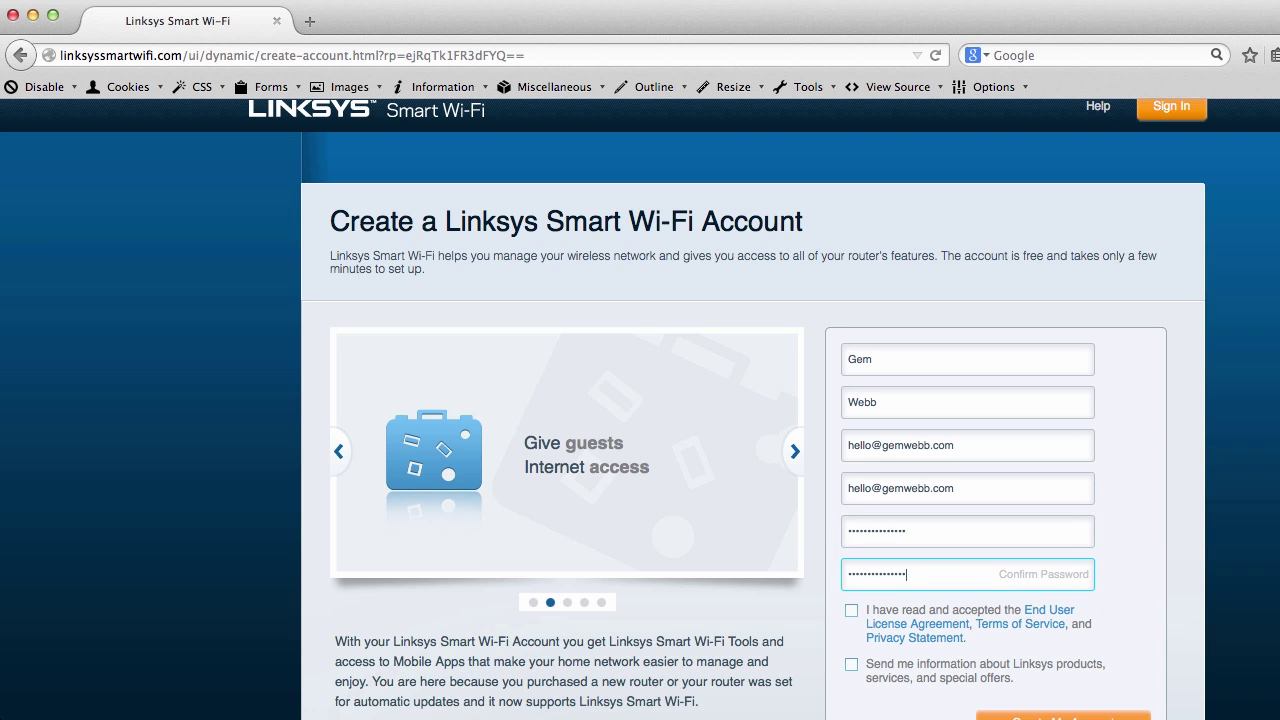
Accept the license terms, opt in to product information, and keep English (United States)
{"action": "left_click", "coordinate": [851, 611]}
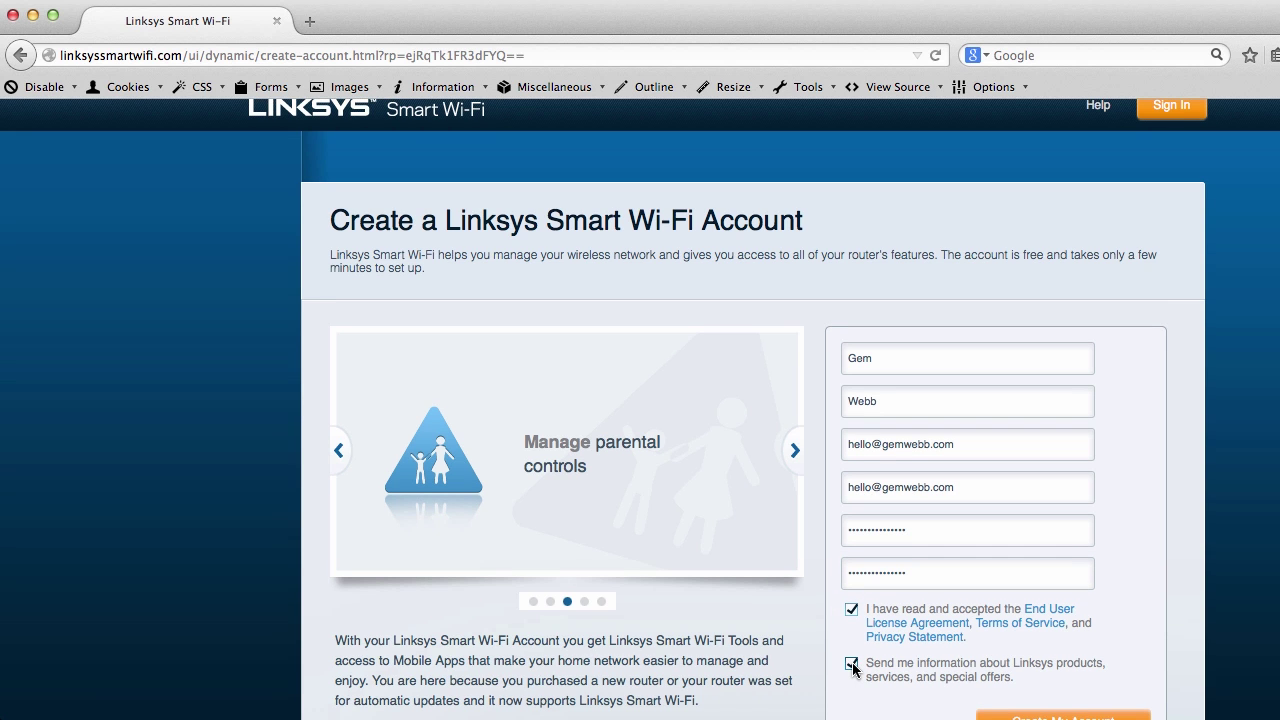
{"action": "left_click", "coordinate": [852, 666]}
{"action": "scroll", "coordinate": [1032, 639], "scroll_direction": "down", "scroll_amount": 5}
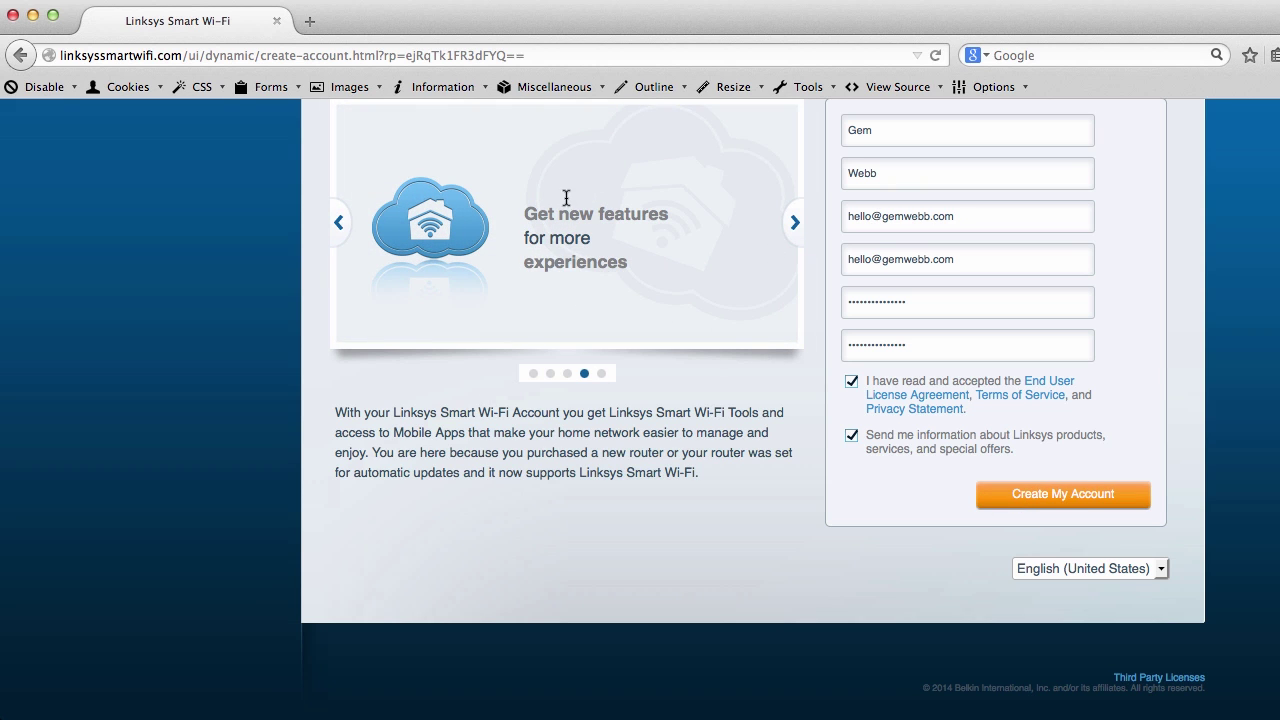
{"action": "left_click", "coordinate": [1128, 570]}
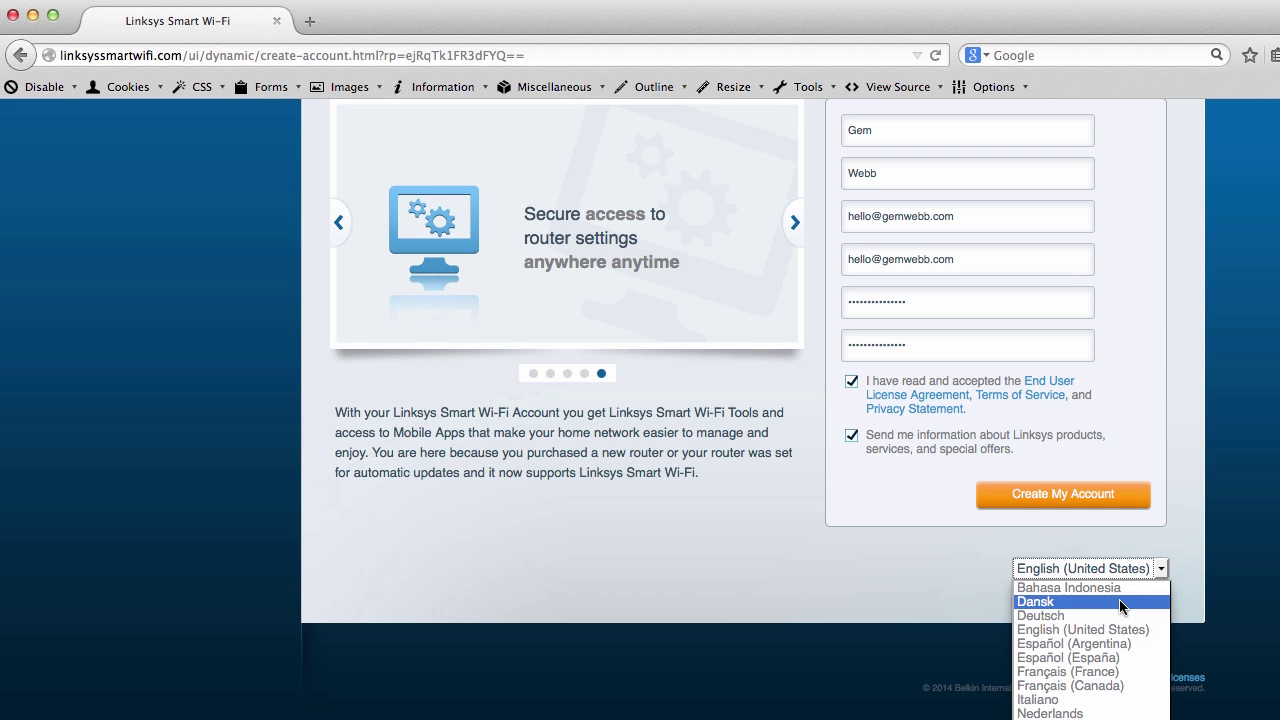
{"action": "left_click", "coordinate": [1003, 560]}
Submit the new account and go to the Smart Wi-Fi sign-in page in a new tab
{"action": "scroll", "coordinate": [1041, 492], "scroll_direction": "up", "scroll_amount": 3}
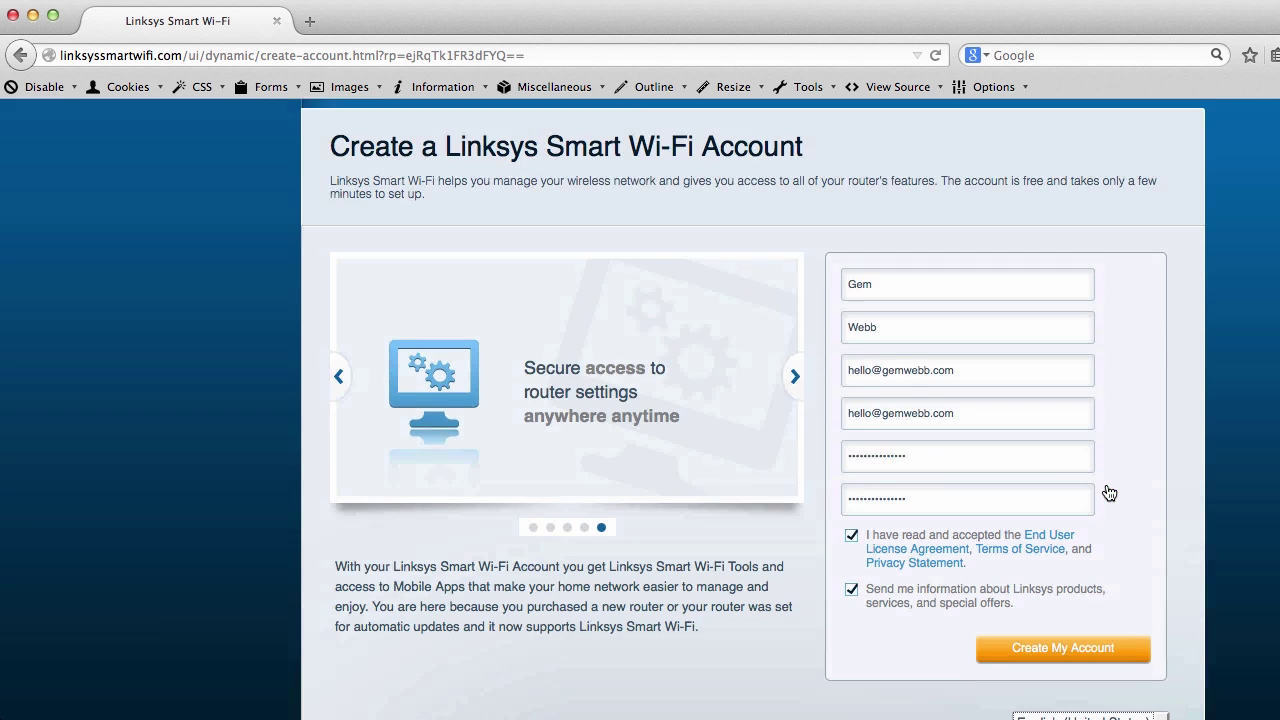
{"action": "scroll", "coordinate": [1101, 480], "scroll_direction": "down", "scroll_amount": 1}
{"action": "left_click", "coordinate": [1079, 664]}
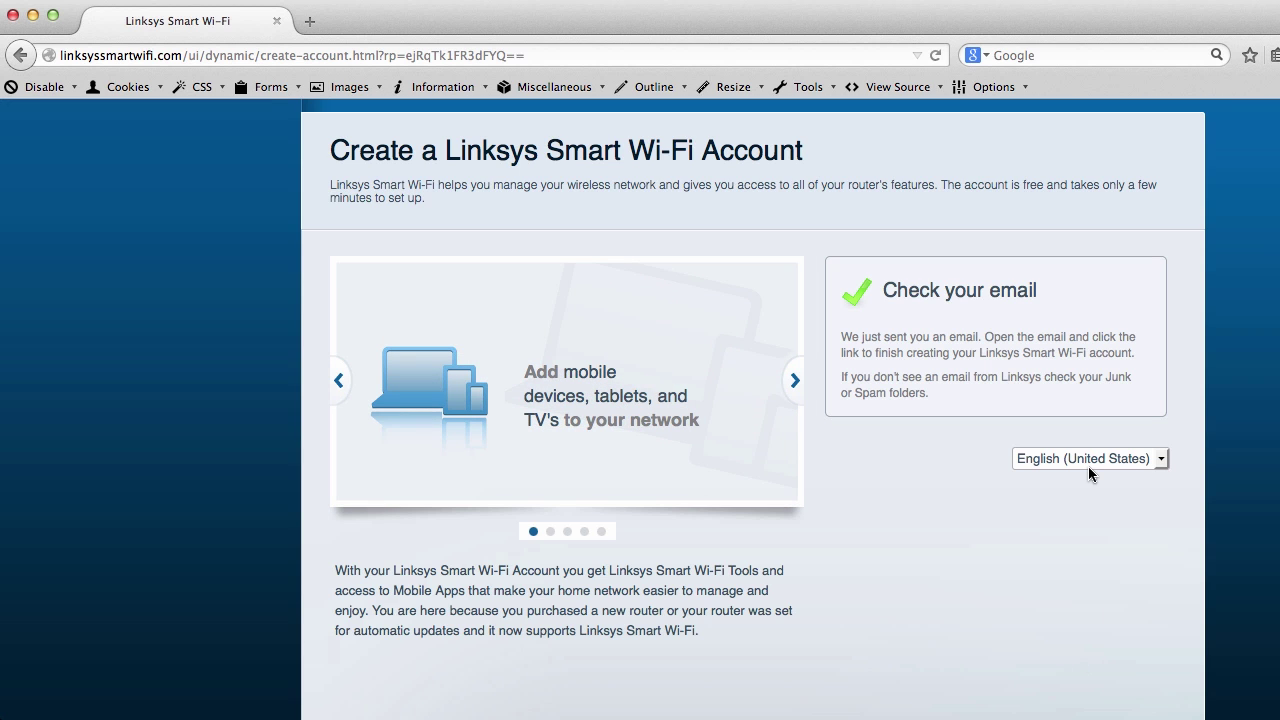
{"action": "scroll", "coordinate": [874, 433], "scroll_direction": "up", "scroll_amount": 2}
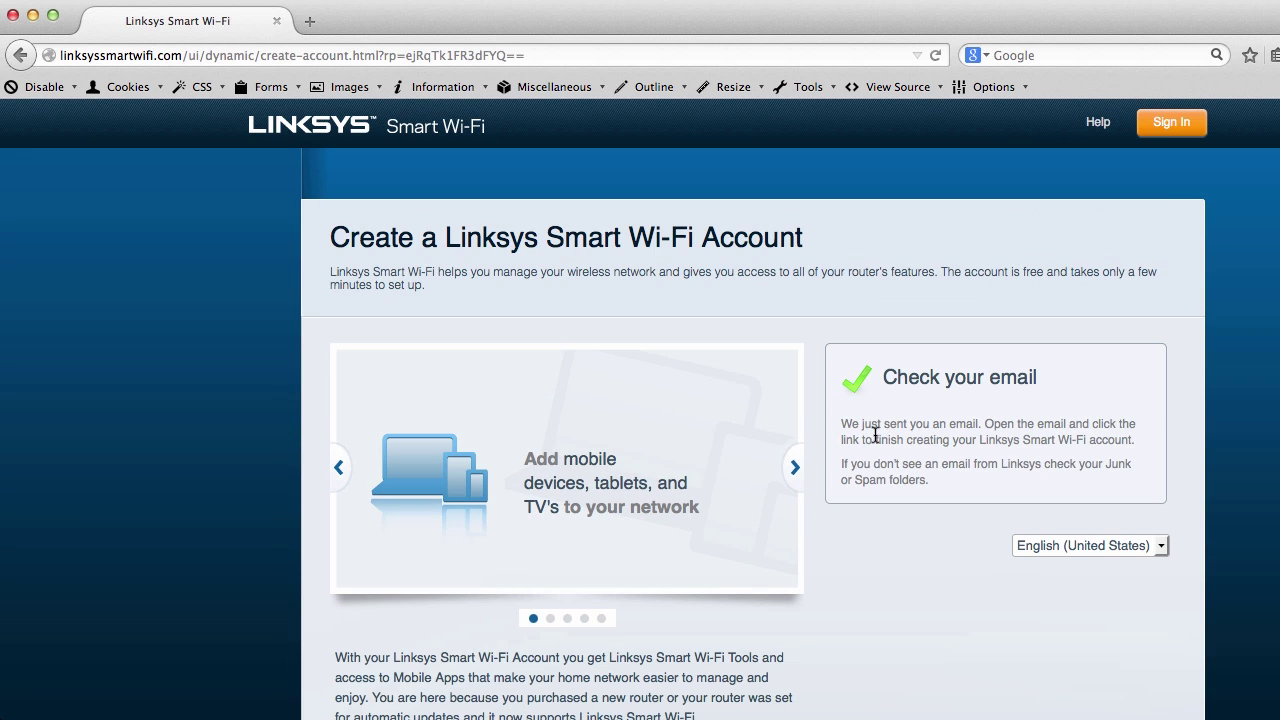
{"action": "scroll", "coordinate": [895, 433], "scroll_direction": "down", "scroll_amount": 4}
{"action": "scroll", "coordinate": [895, 433], "scroll_direction": "up", "scroll_amount": 4}
{"action": "left_click", "coordinate": [1166, 124]}
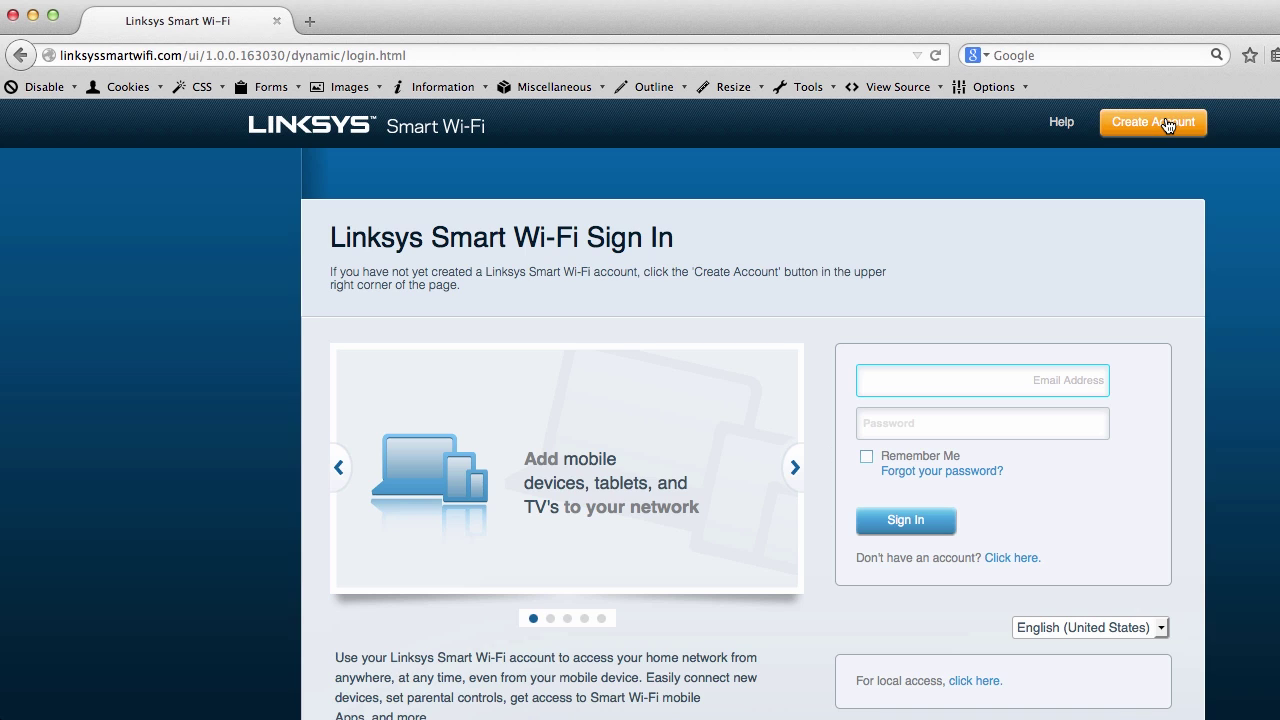
{"action": "left_click", "coordinate": [309, 21]}
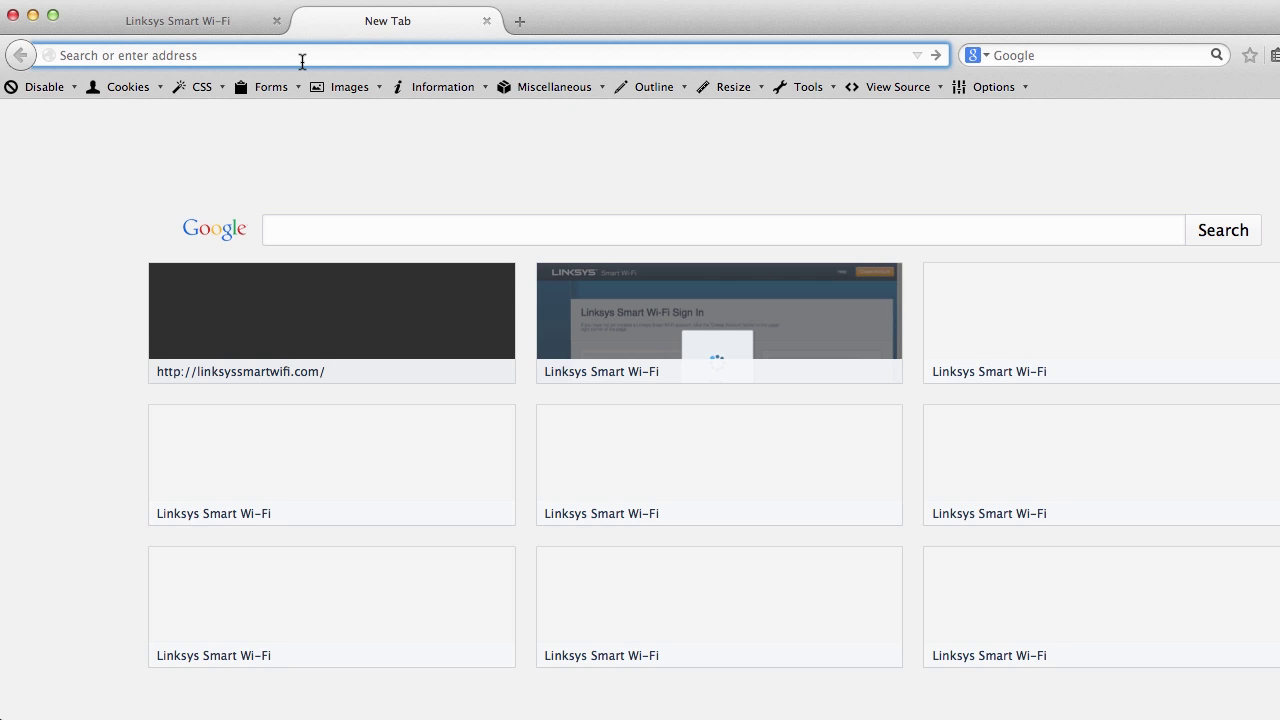
Sign in to Gmail and open the Linksys Verify Account email to validate the account
{"action": "type", "text": "gmail"}
{"action": "key", "text": "Return"}
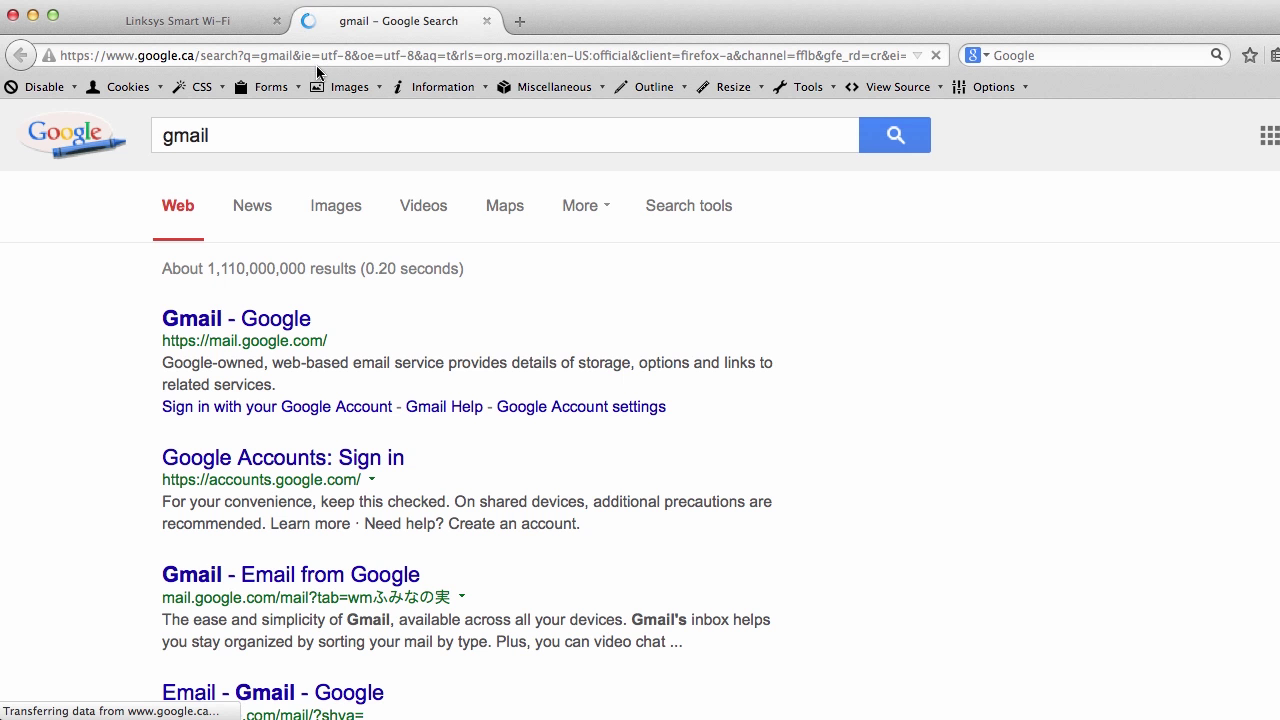
{"action": "left_click", "coordinate": [273, 333]}
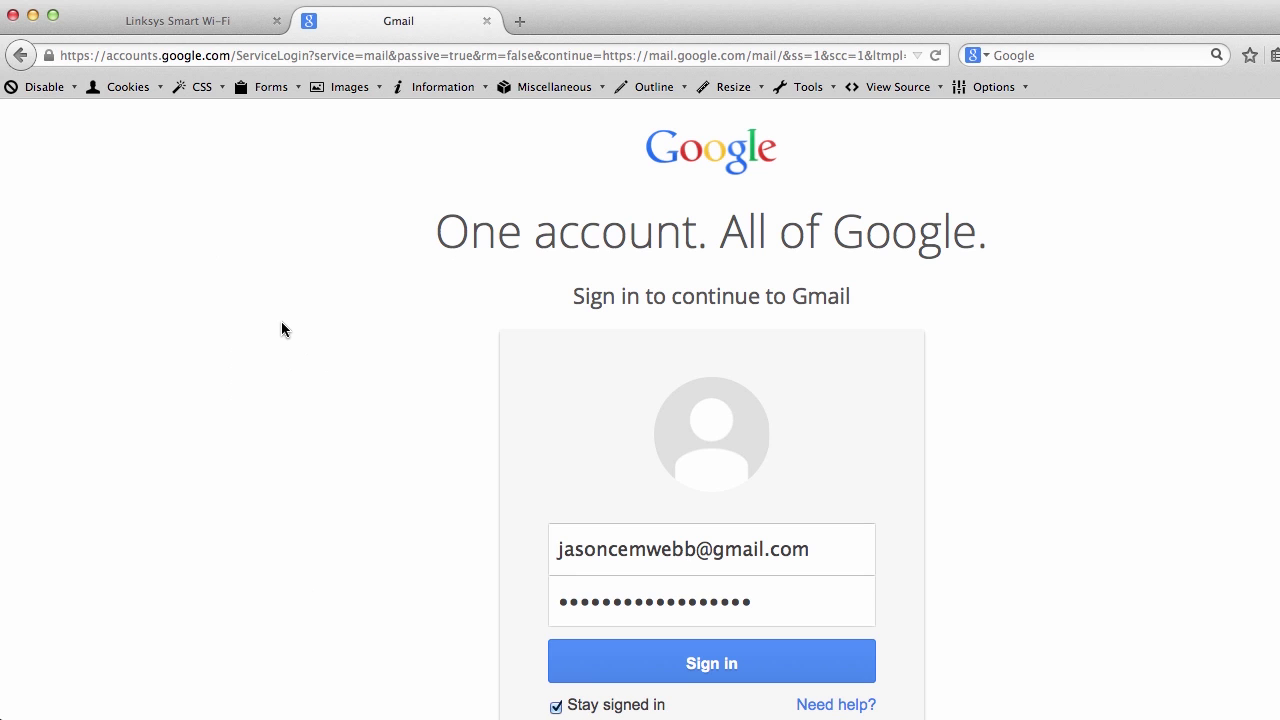
{"action": "left_click", "coordinate": [711, 664]}
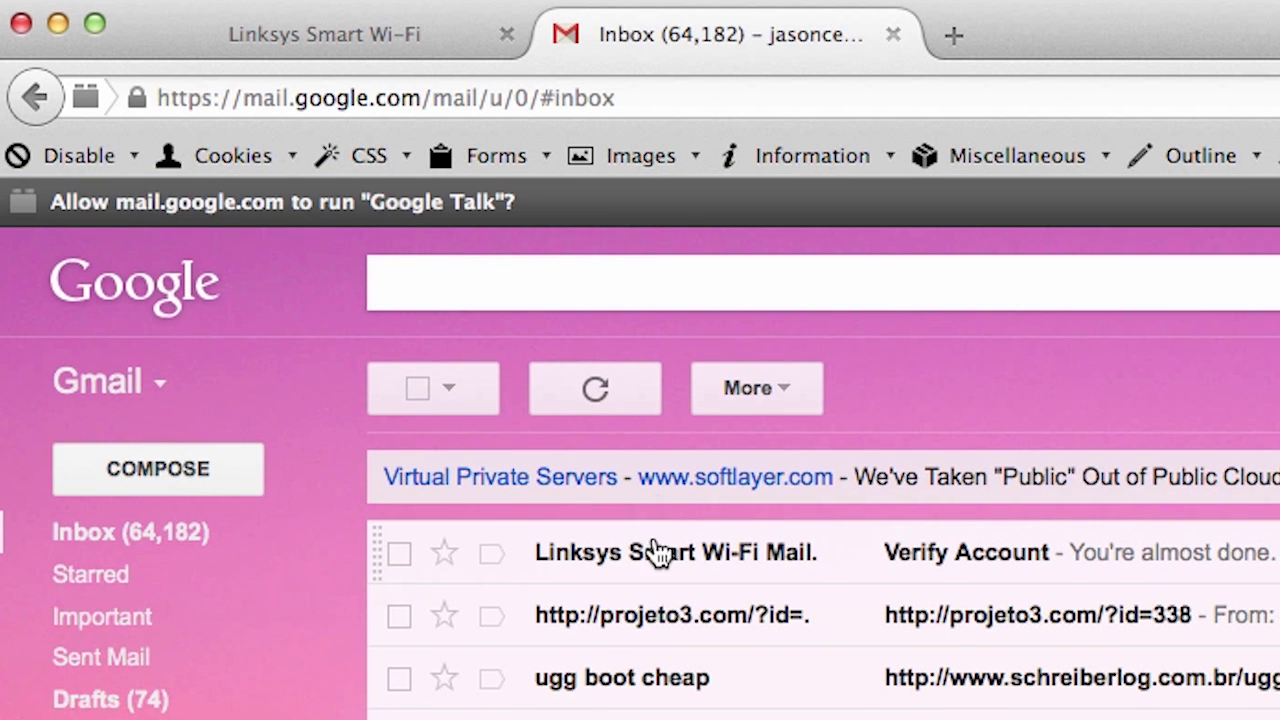
{"action": "left_click", "coordinate": [645, 515]}
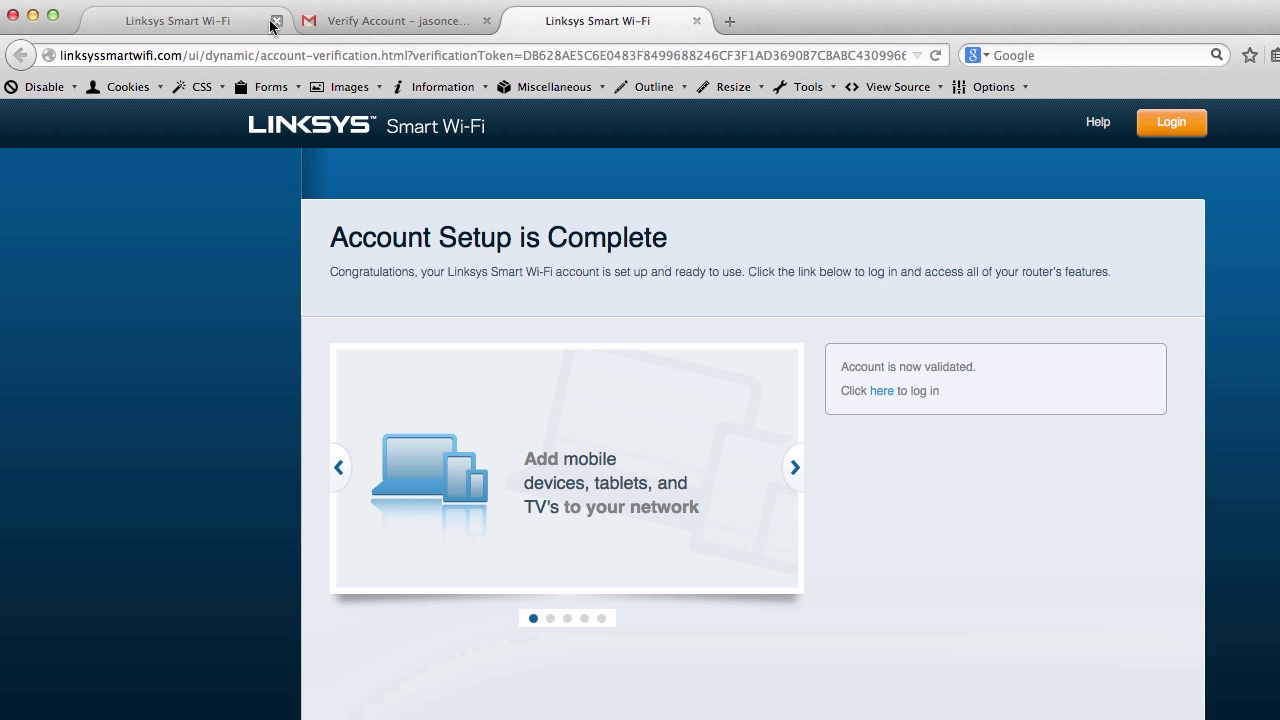
Sign in to Smart Wi-Fi with the account e-mail and password, Remember Me on
{"action": "left_click", "coordinate": [879, 392]}
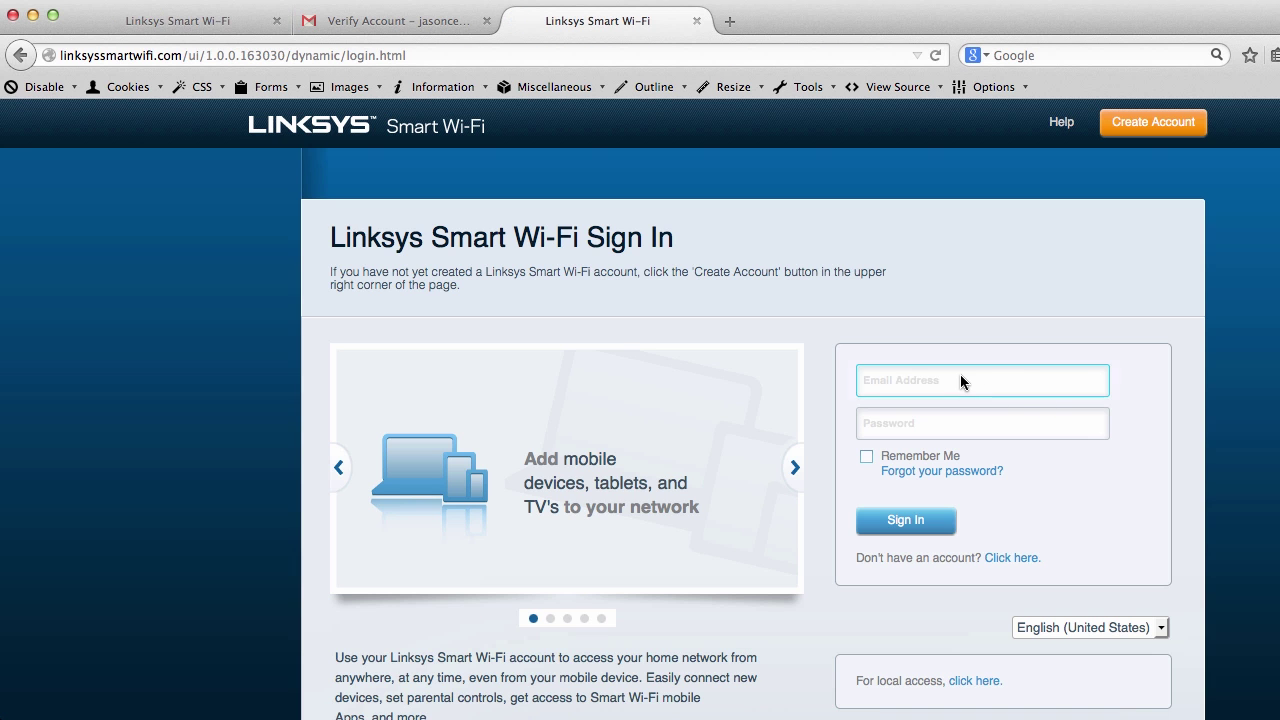
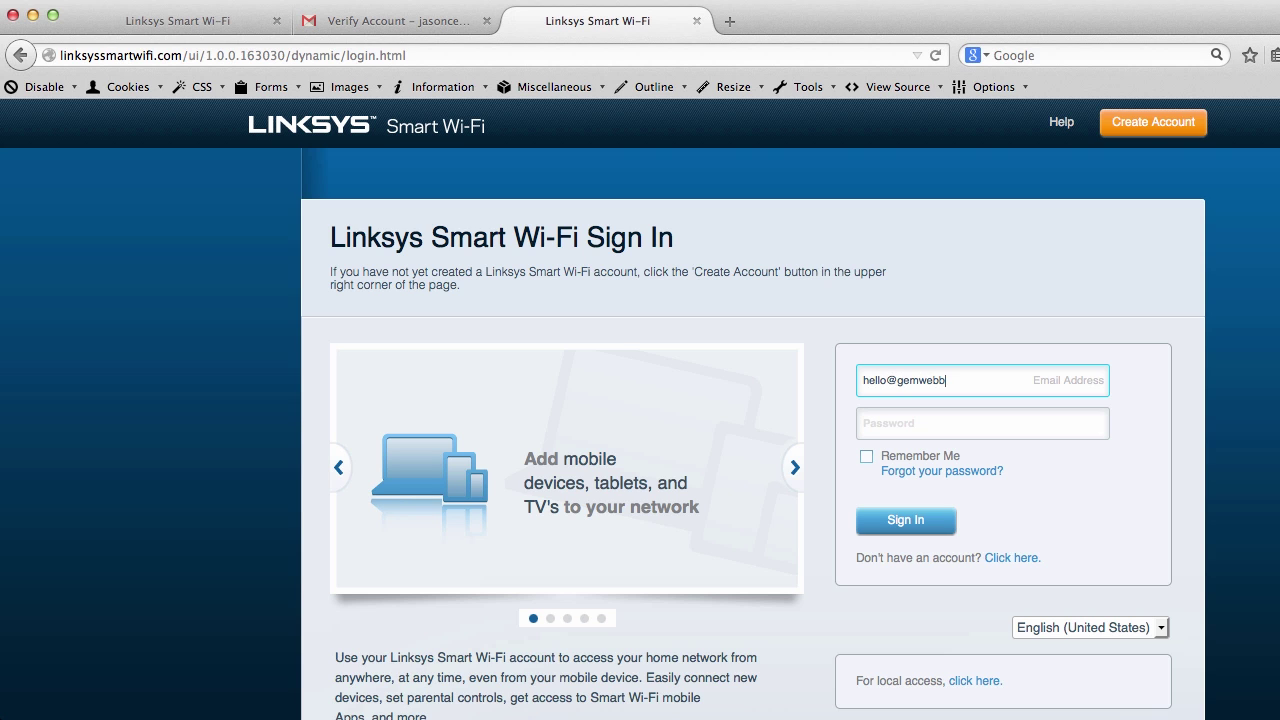
{"action": "key", "text": "Tab"}
{"action": "type", "text": "****"}
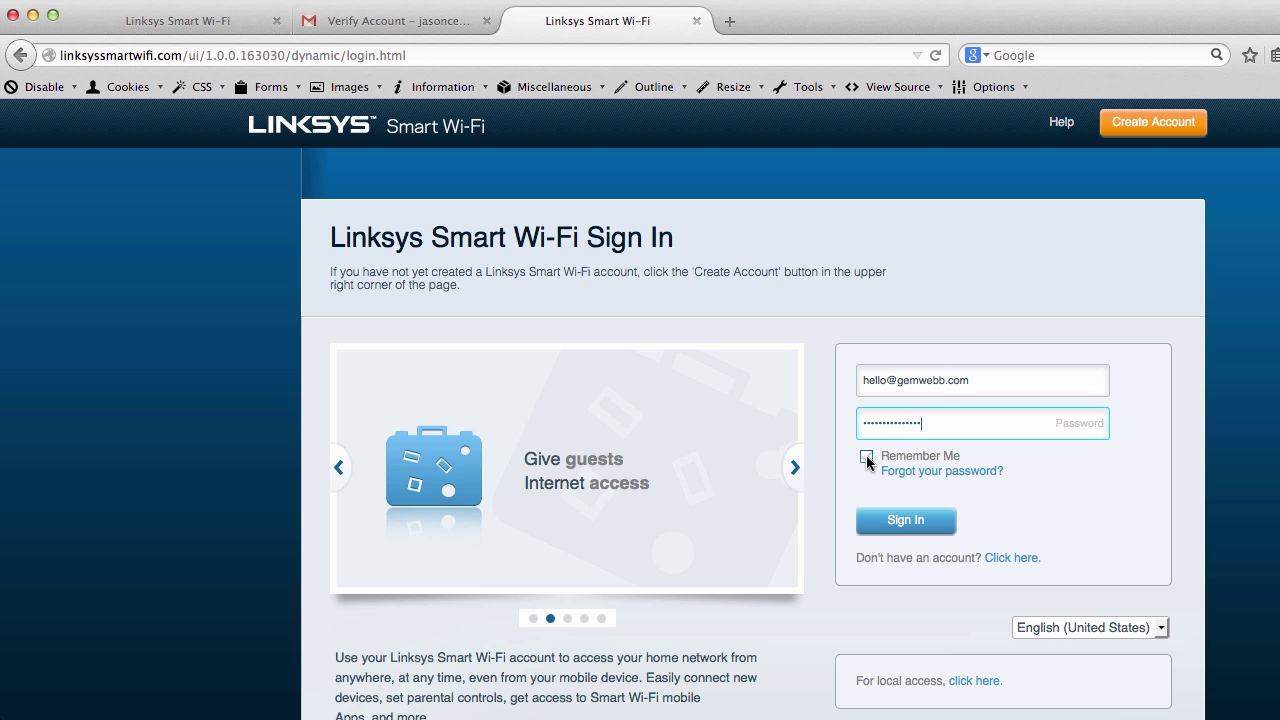
{"action": "left_click", "coordinate": [866, 457]}
{"action": "left_click", "coordinate": [893, 522]}
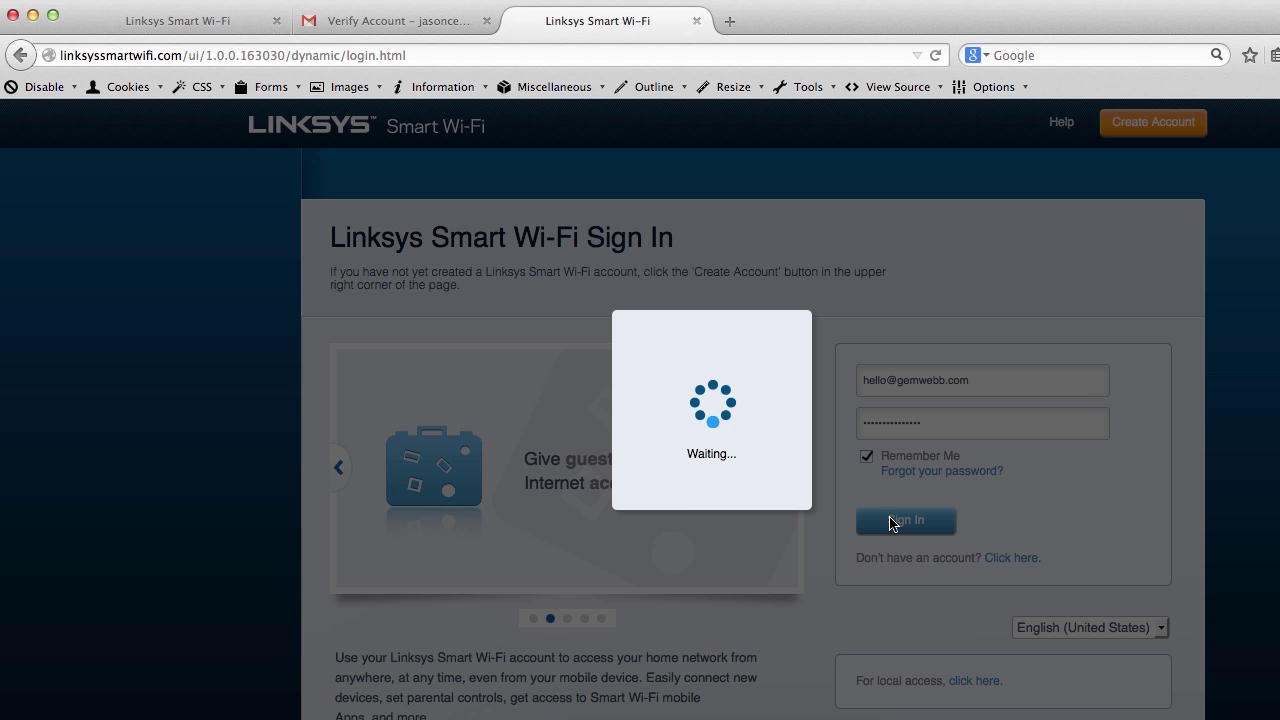
{"action": "left_click", "coordinate": [277, 20]}
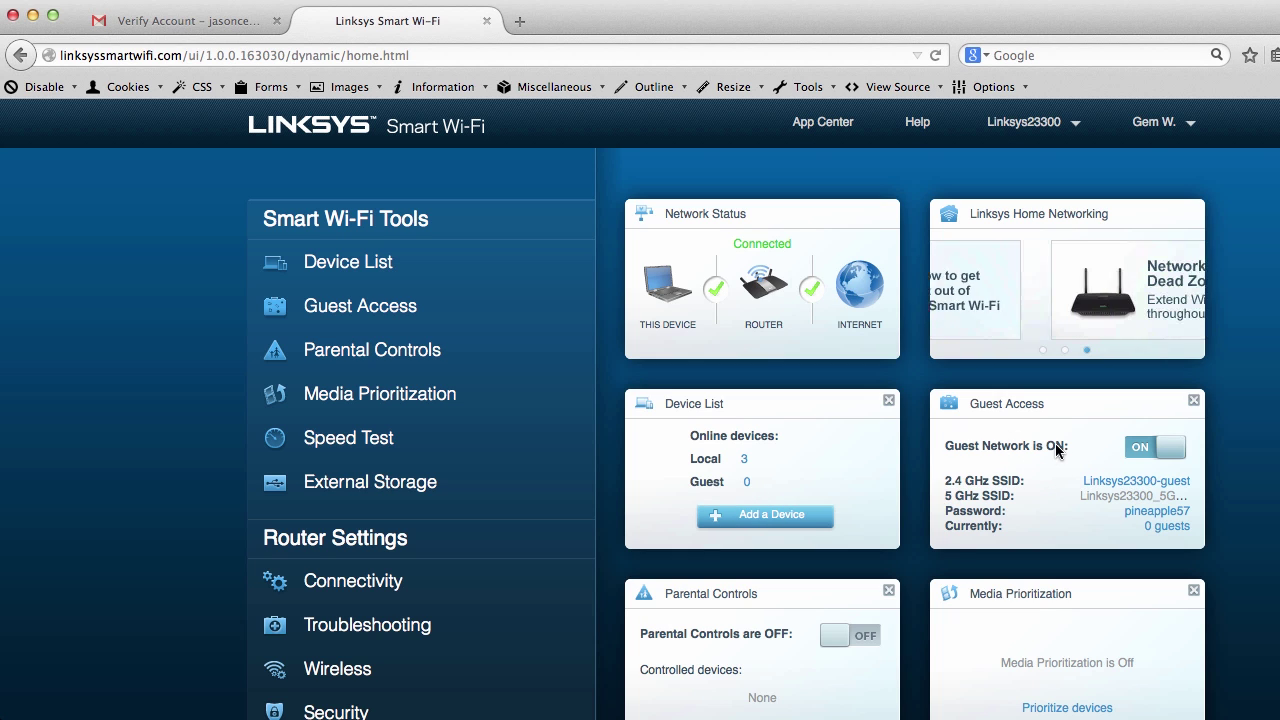
{"action": "scroll", "coordinate": [965, 473], "scroll_direction": "down", "scroll_amount": 2}
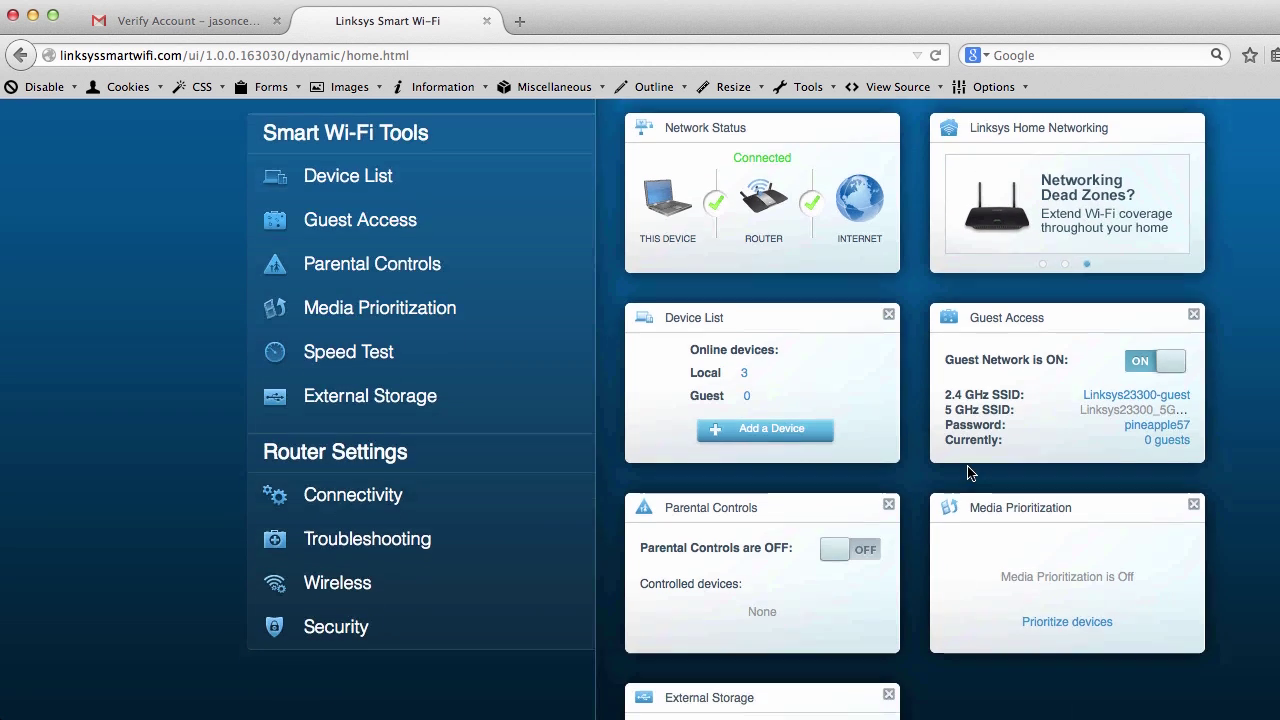
{"action": "scroll", "coordinate": [966, 474], "scroll_direction": "down", "scroll_amount": 1}
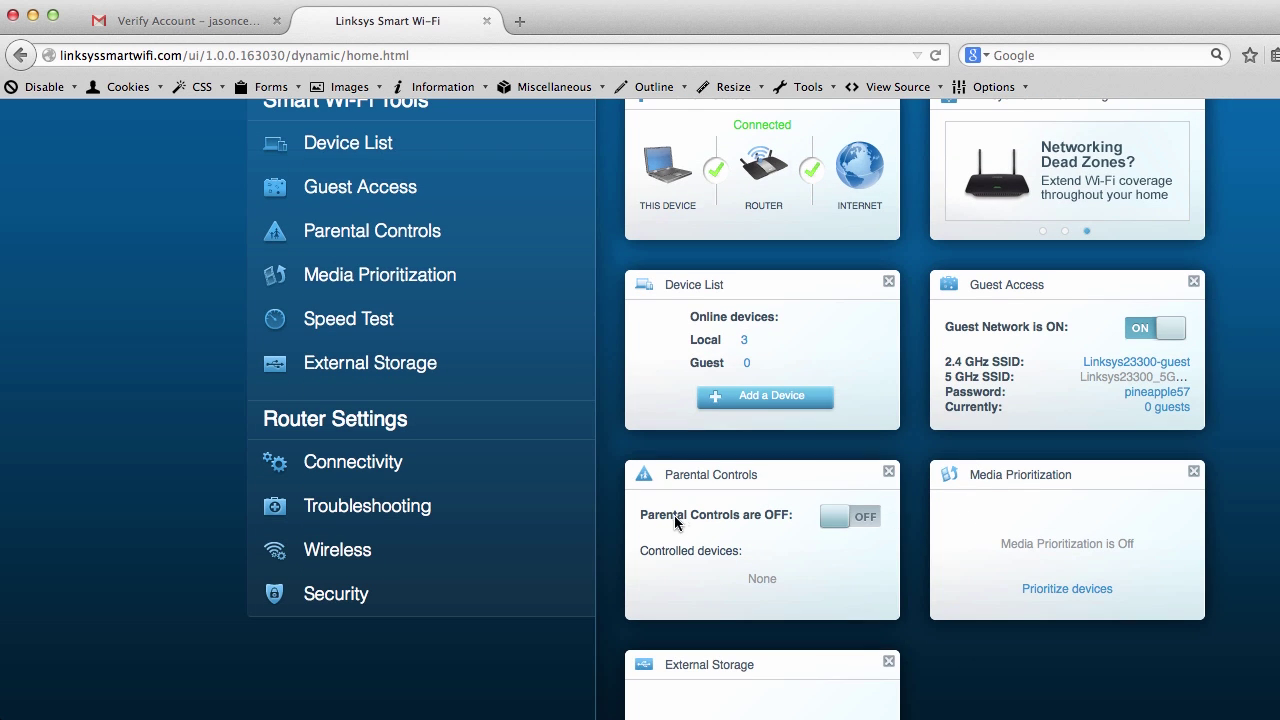
{"action": "scroll", "coordinate": [803, 614], "scroll_direction": "down", "scroll_amount": 6}
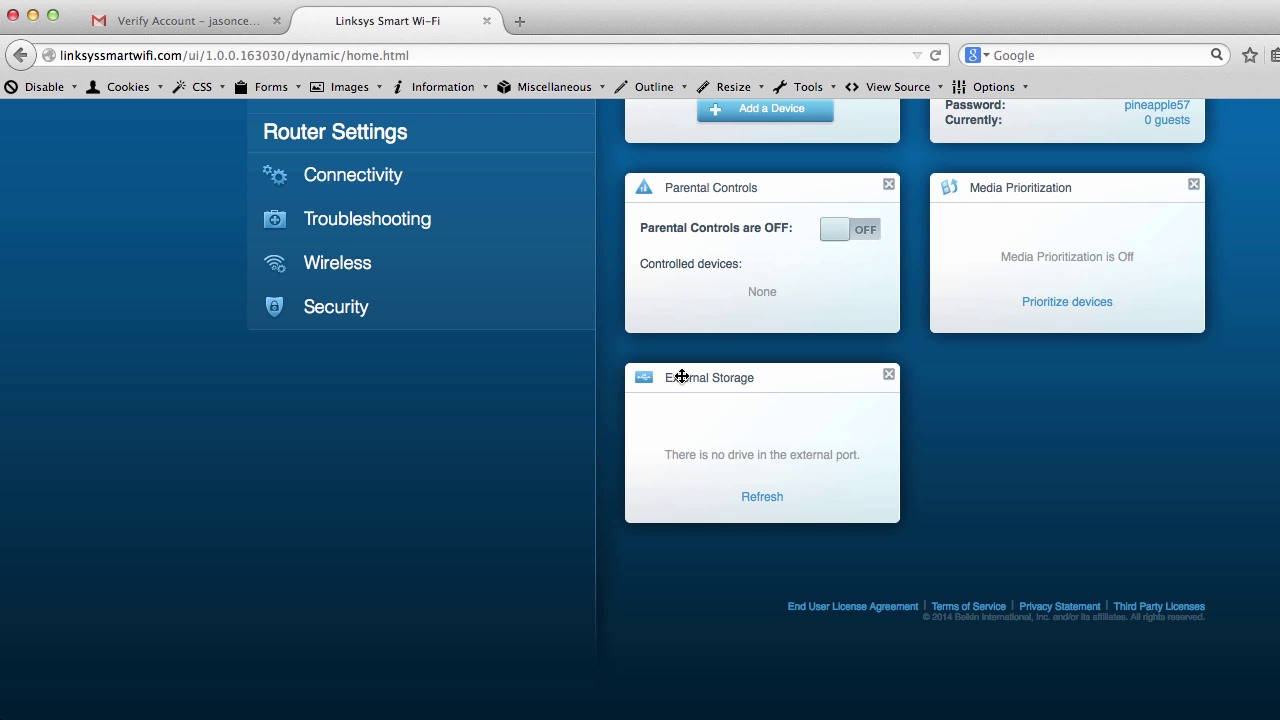
{"action": "scroll", "coordinate": [477, 437], "scroll_direction": "up", "scroll_amount": 5}
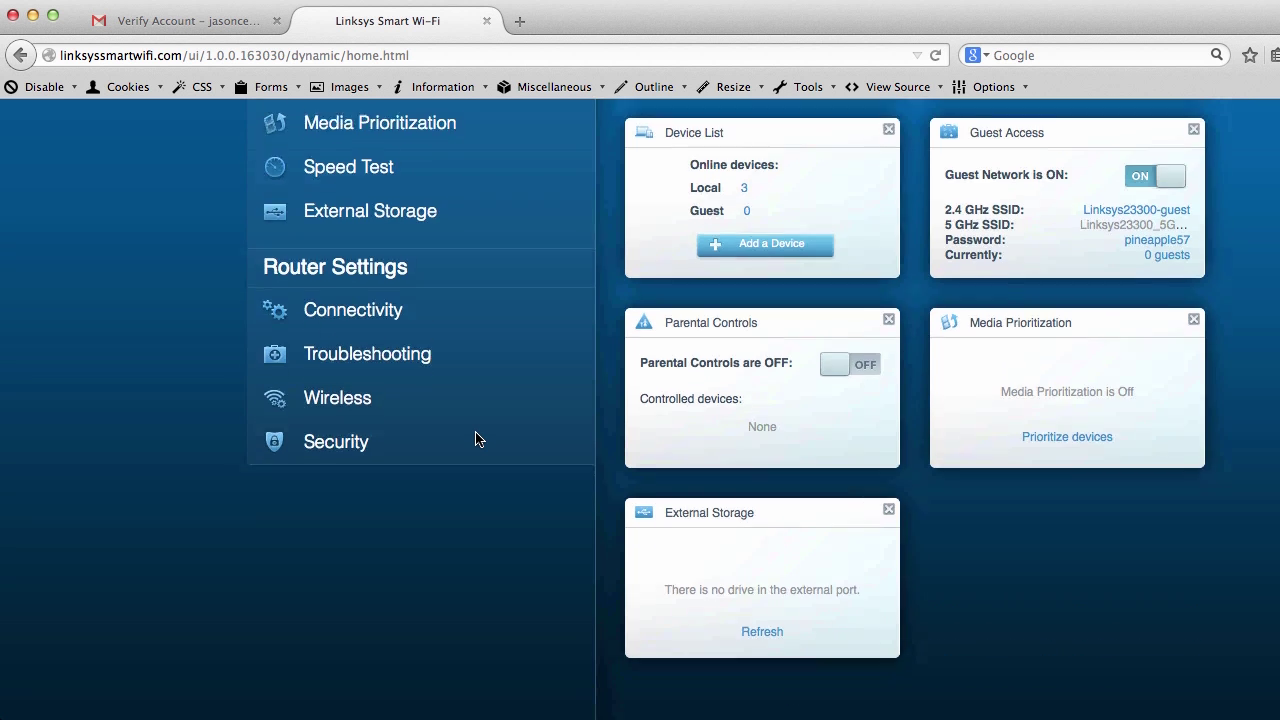
{"action": "scroll", "coordinate": [477, 437], "scroll_direction": "up", "scroll_amount": 4}
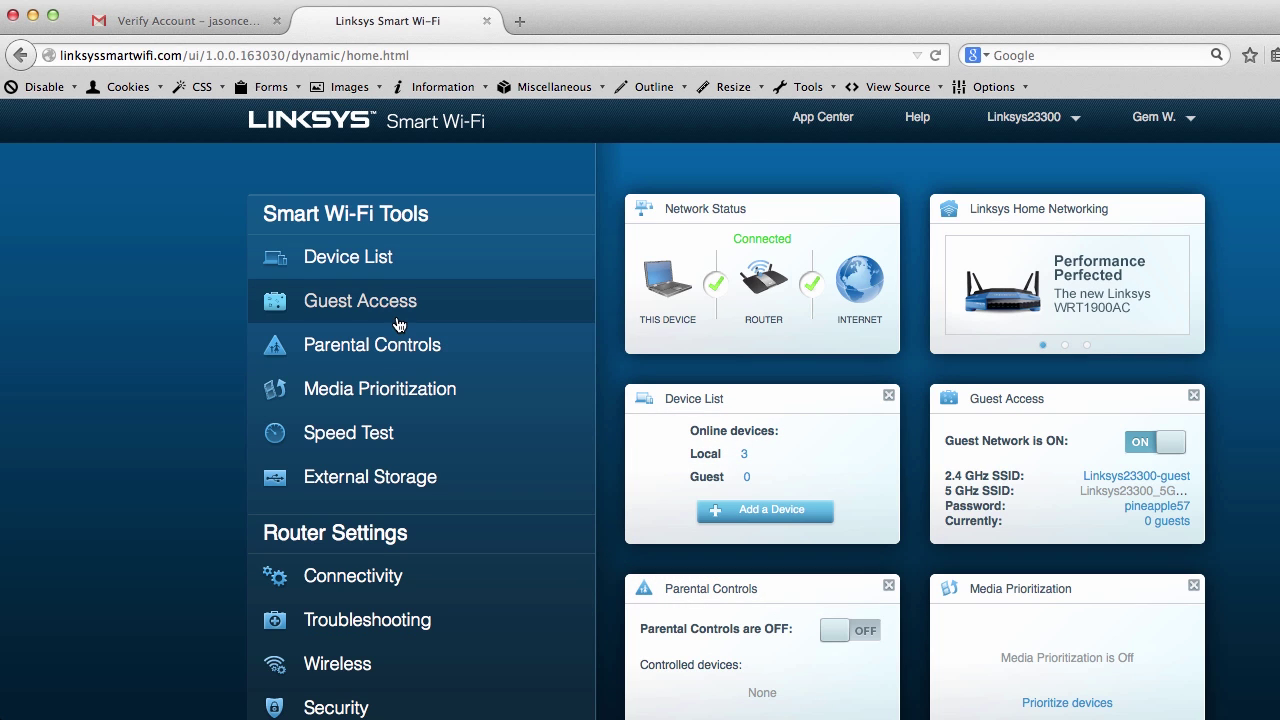
View the Device List, then open the Guest Access settings page
{"action": "left_click", "coordinate": [360, 262]}
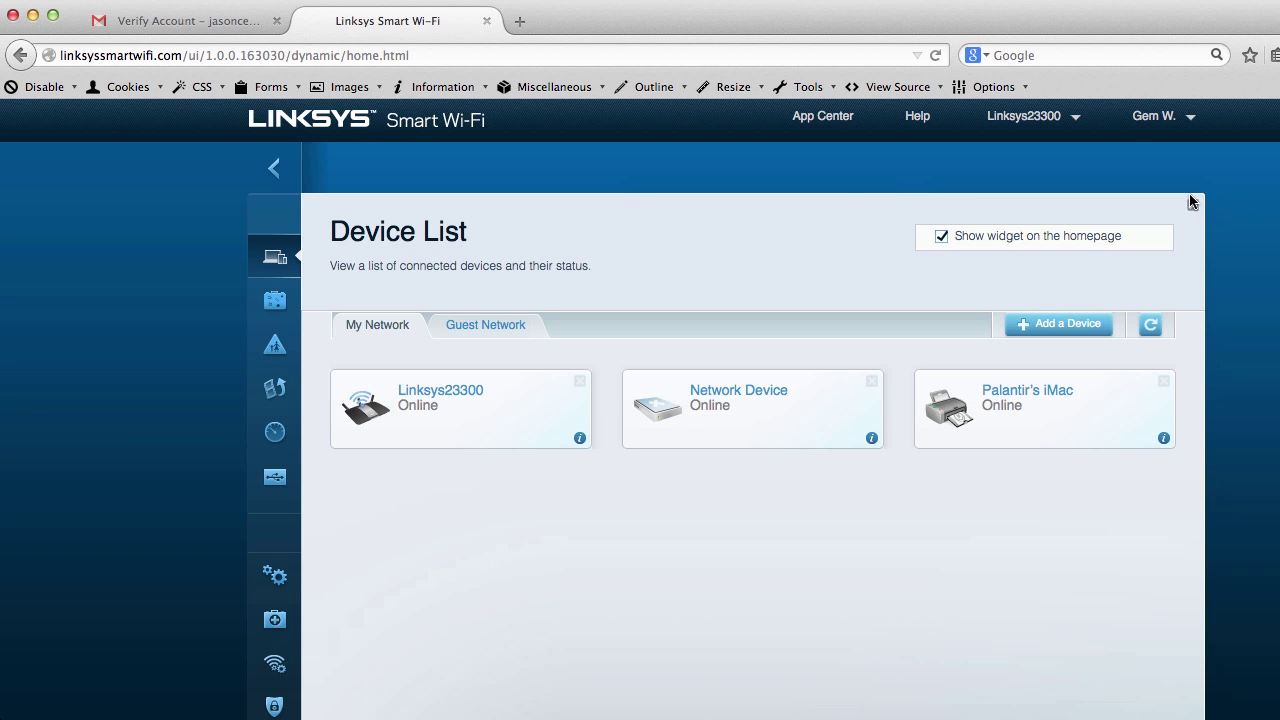
{"action": "left_click", "coordinate": [267, 303]}
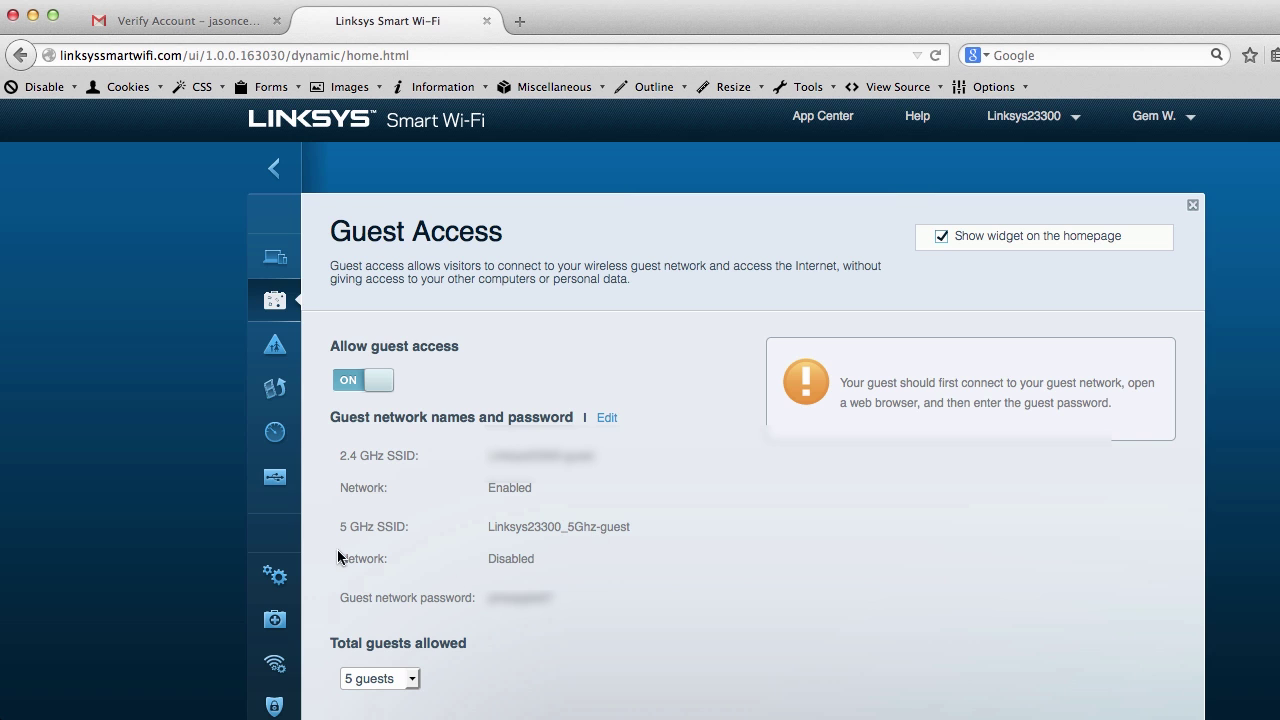
View the Parental Controls page listing two restrictable devices, then move to Media Prioritization
{"action": "left_click", "coordinate": [275, 347]}
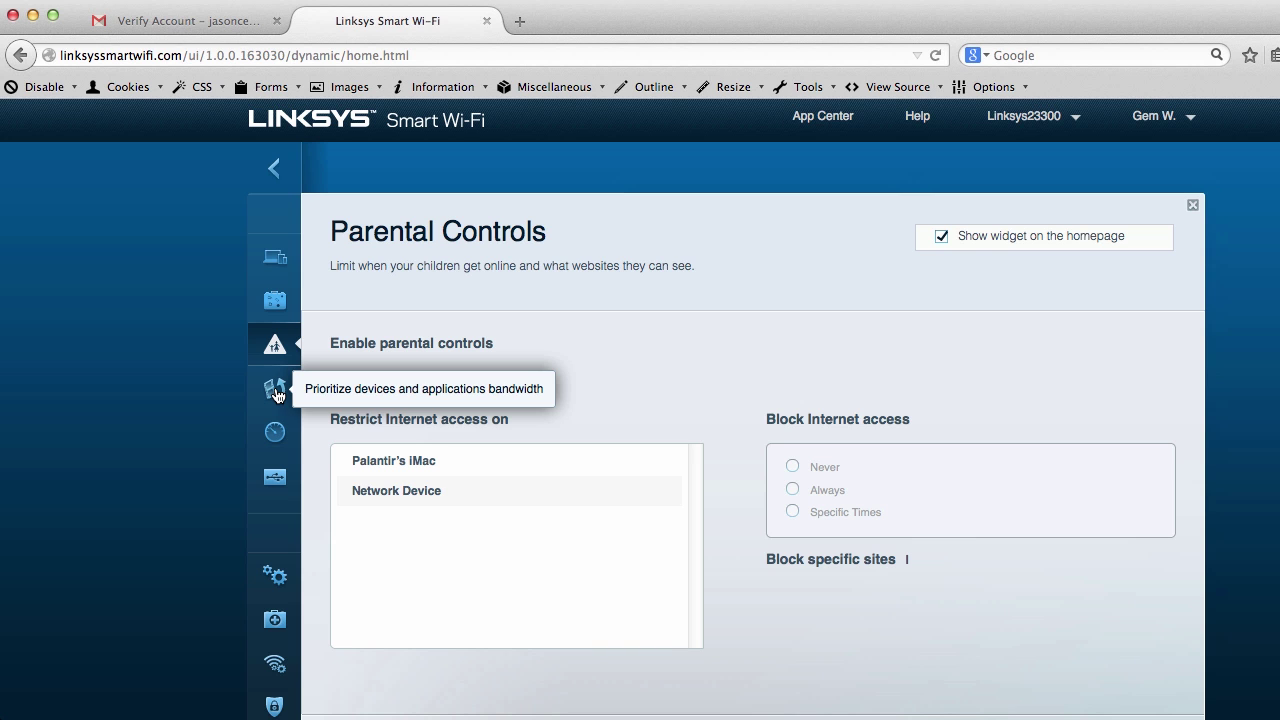
{"action": "left_click", "coordinate": [276, 392]}
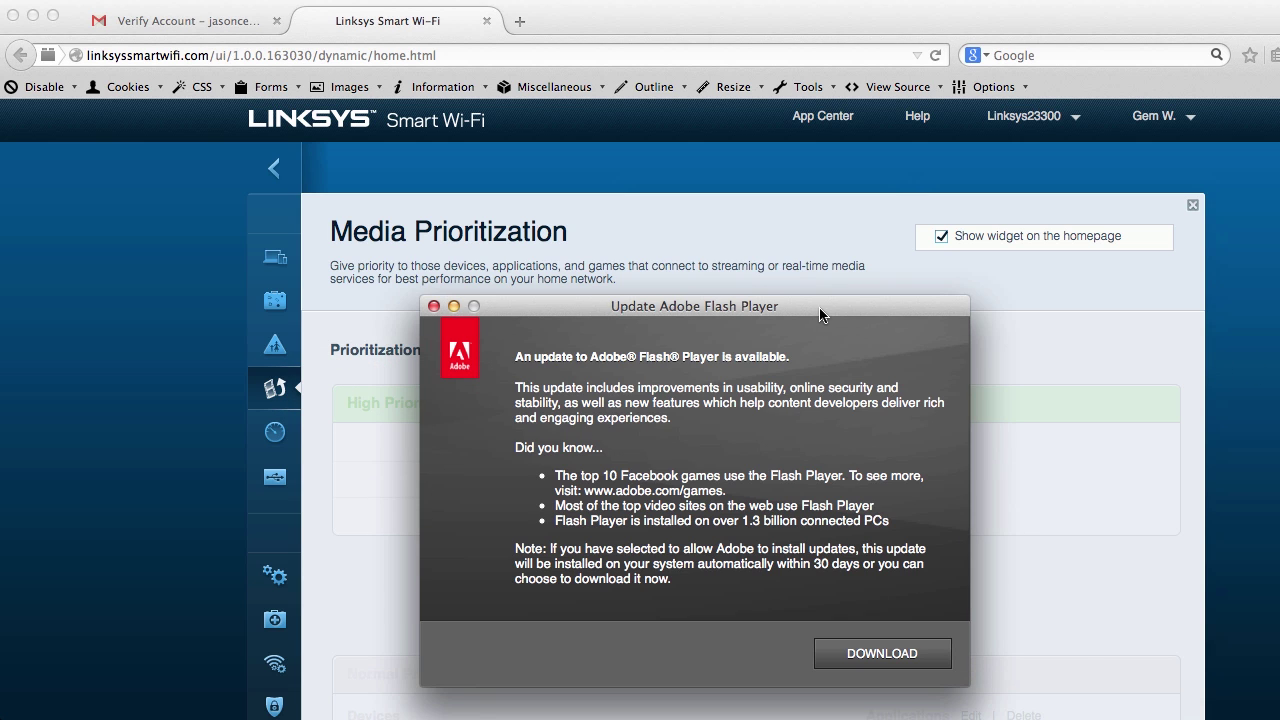
Drag aside and dismiss the Adobe Flash Player update prompt on Media Prioritization
{"action": "left_click_drag", "start_coordinate": [820, 315], "coordinate": [915, 314]}
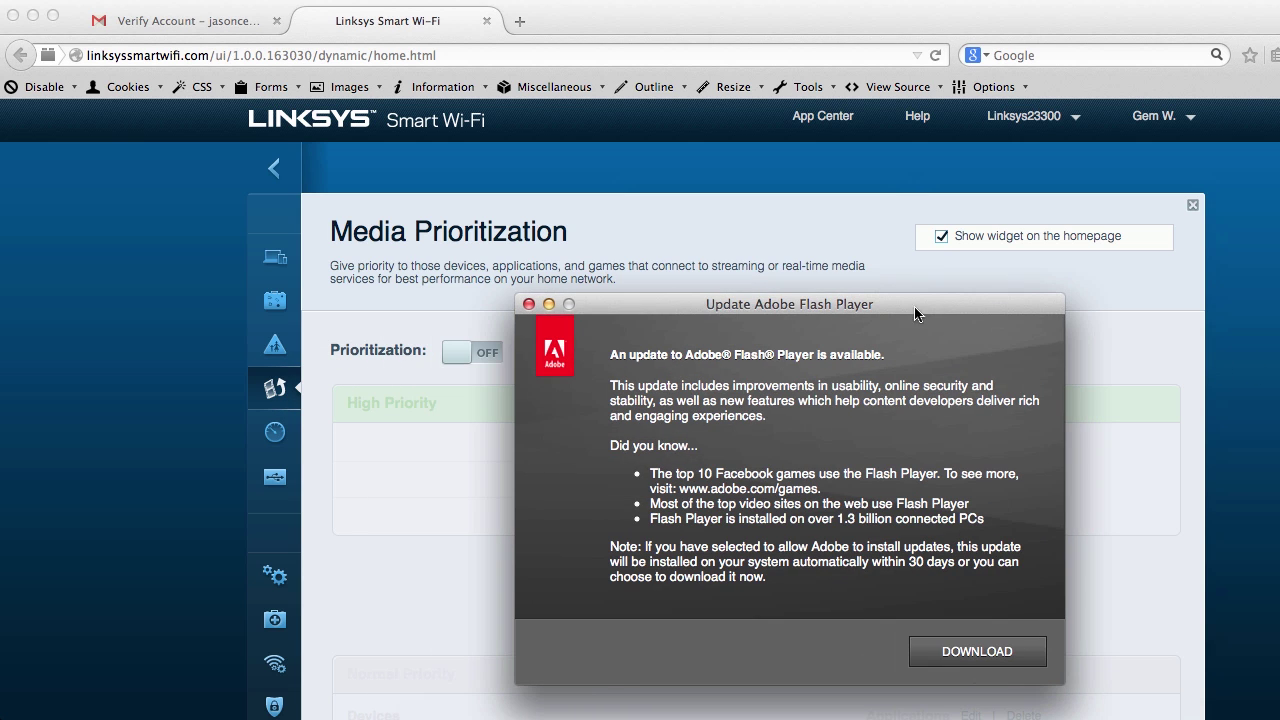
{"action": "left_click", "coordinate": [528, 304]}
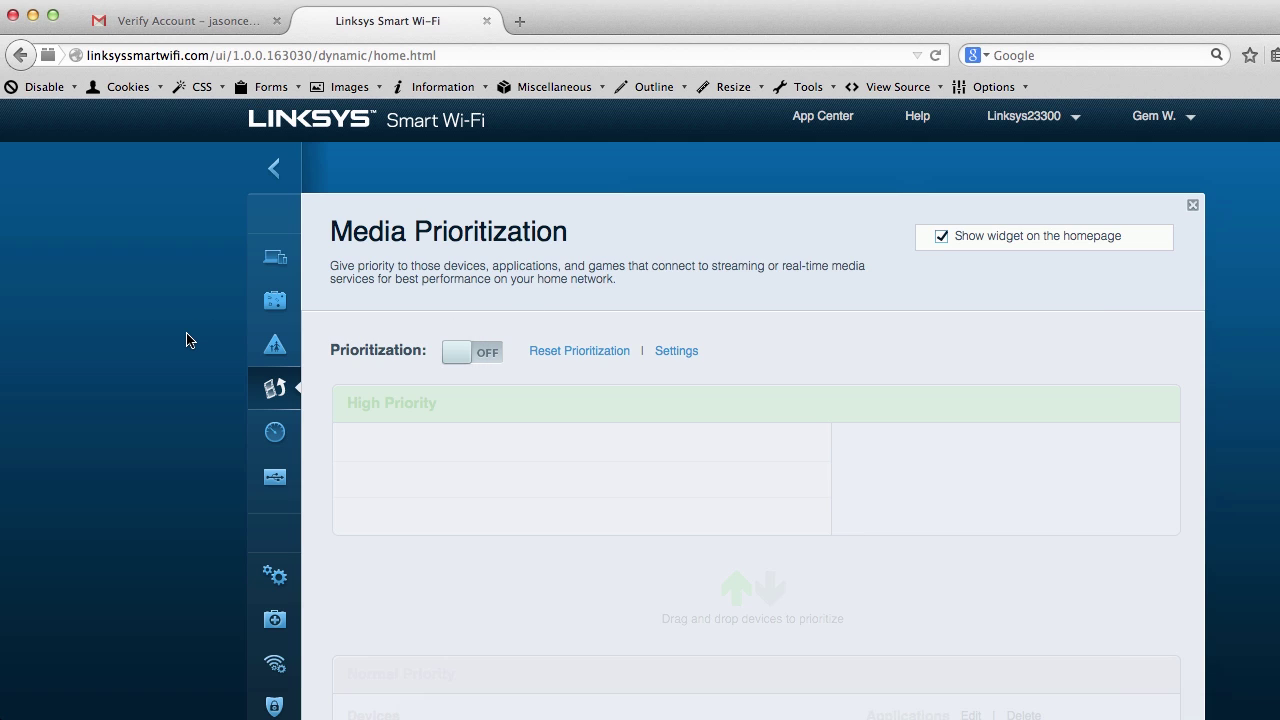
{"action": "left_click", "coordinate": [275, 434]}
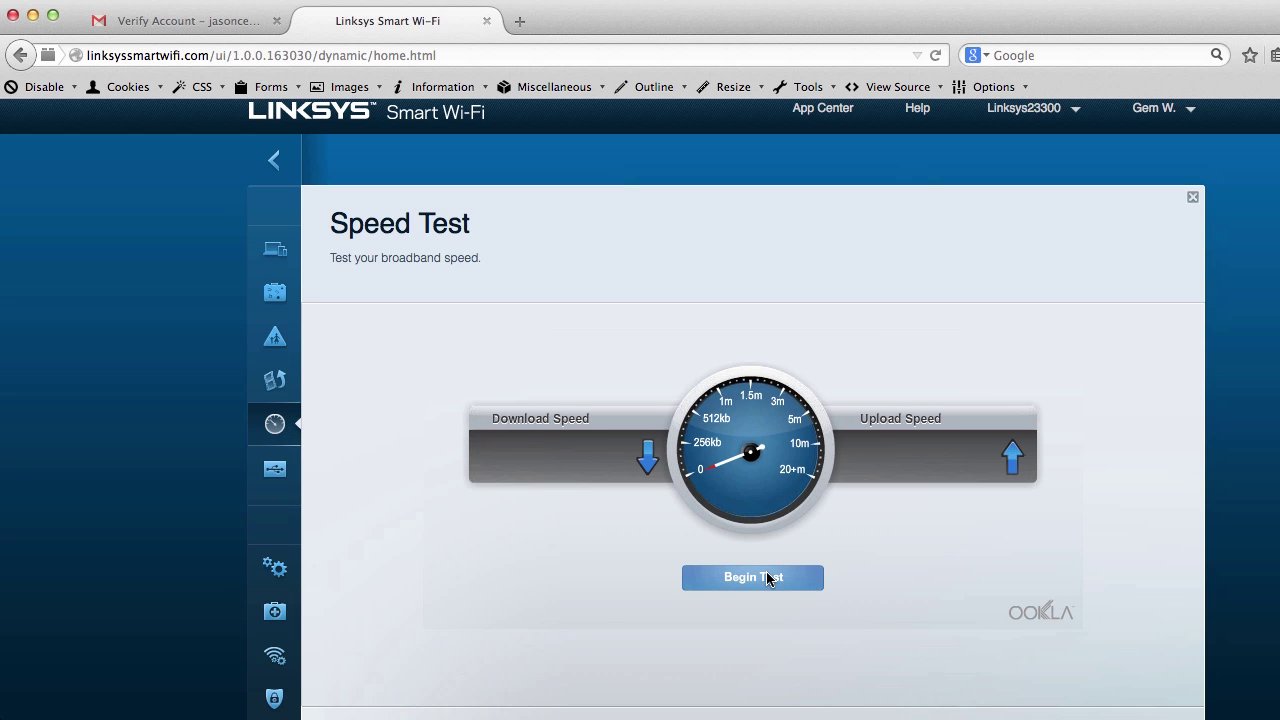
Run the speed test (35.71 Mbps down, 9.60 Mbps up) and screenshot the results
{"action": "left_click", "coordinate": [768, 578]}
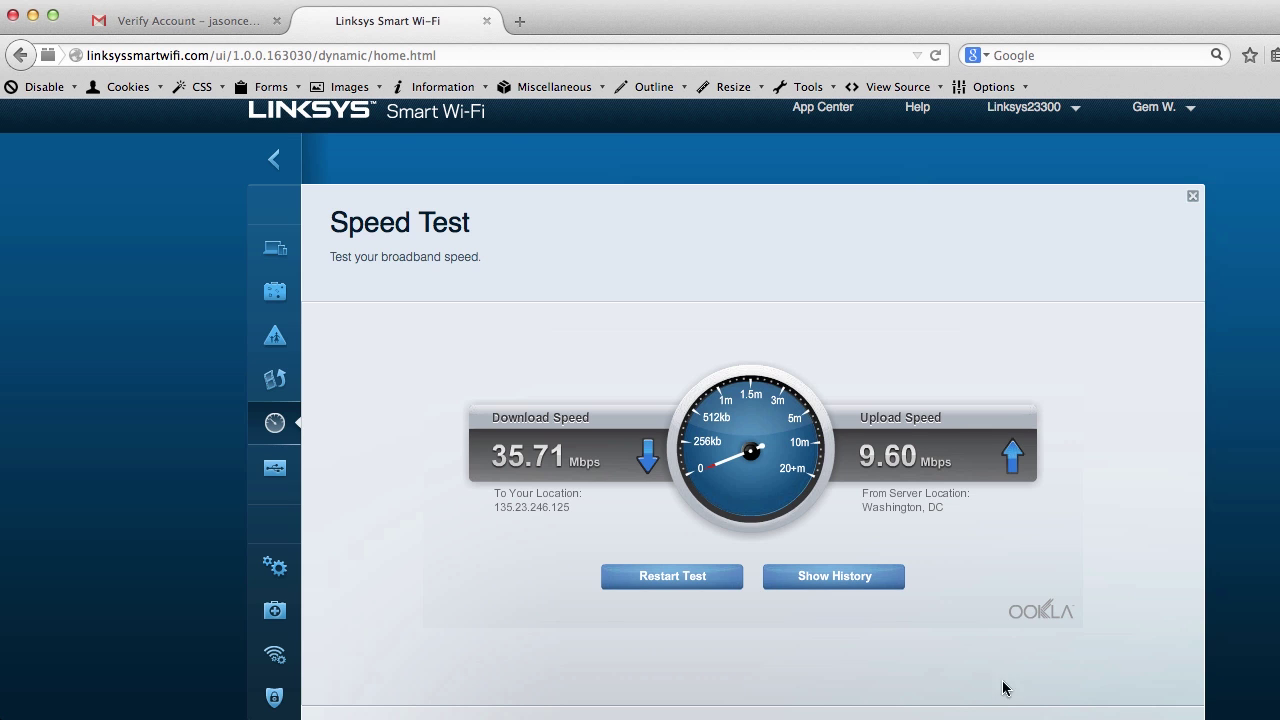
{"action": "key", "text": "super+shift+4"}
{"action": "left_click_drag", "start_coordinate": [1232, 714], "coordinate": [208, 100]}
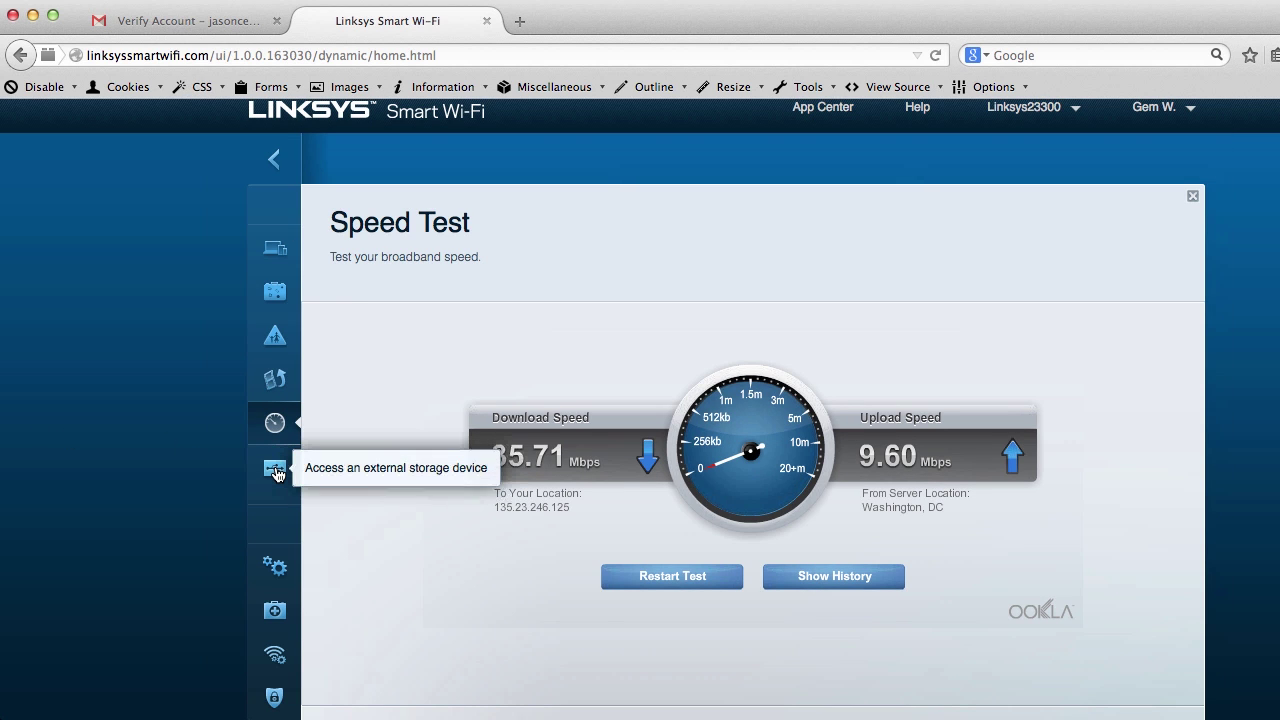
Browse the External Storage and Connectivity settings pages
{"action": "left_click", "coordinate": [277, 471]}
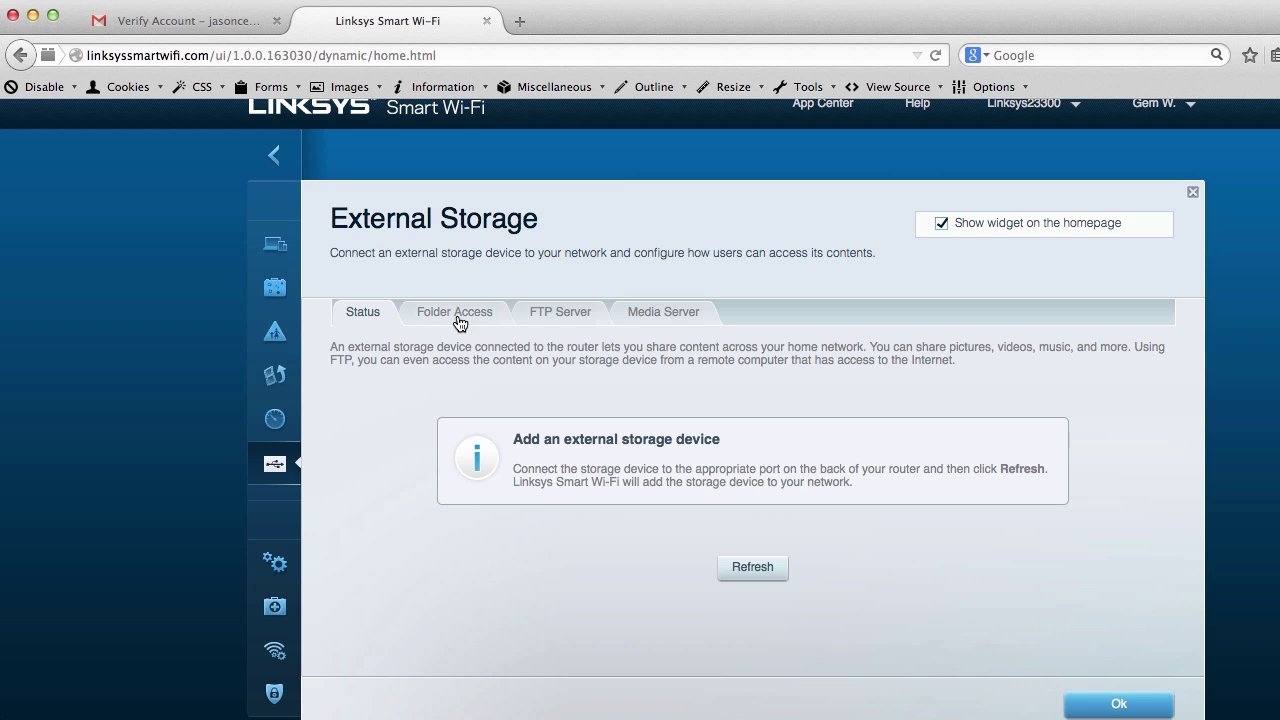
{"action": "left_click", "coordinate": [277, 561]}
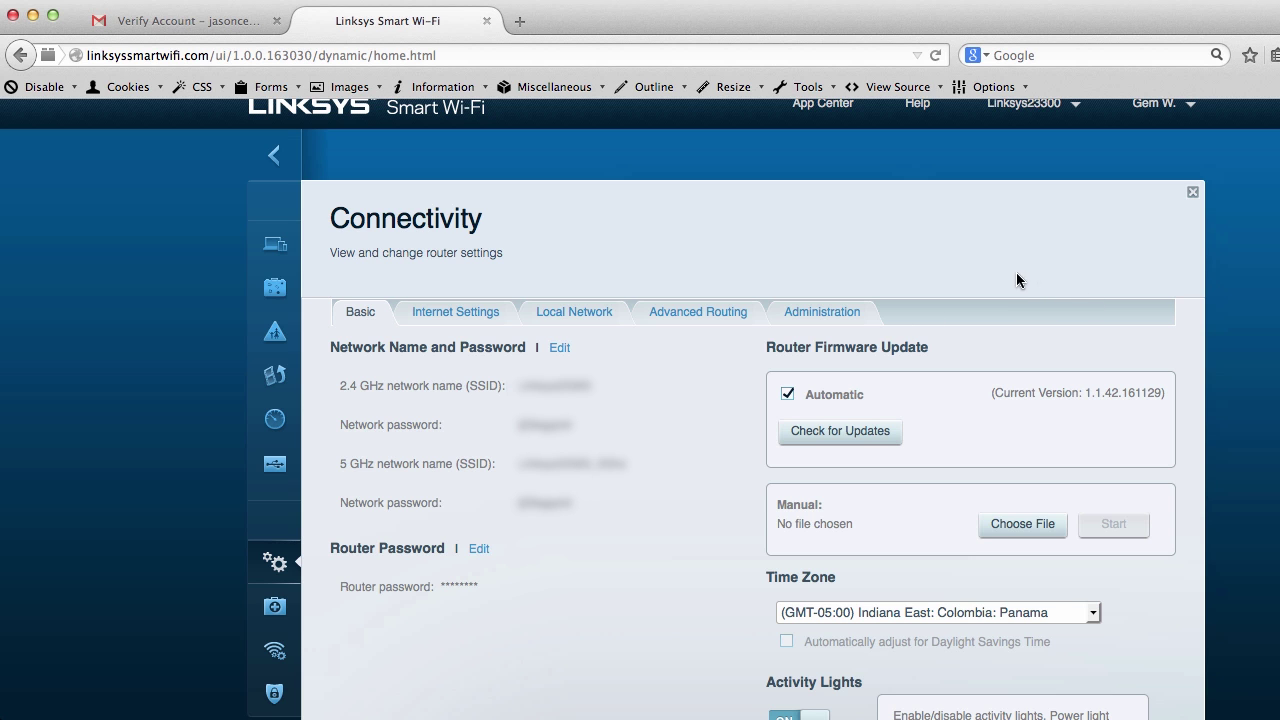
{"action": "scroll", "coordinate": [640, 475], "scroll_direction": "down", "scroll_amount": 2}
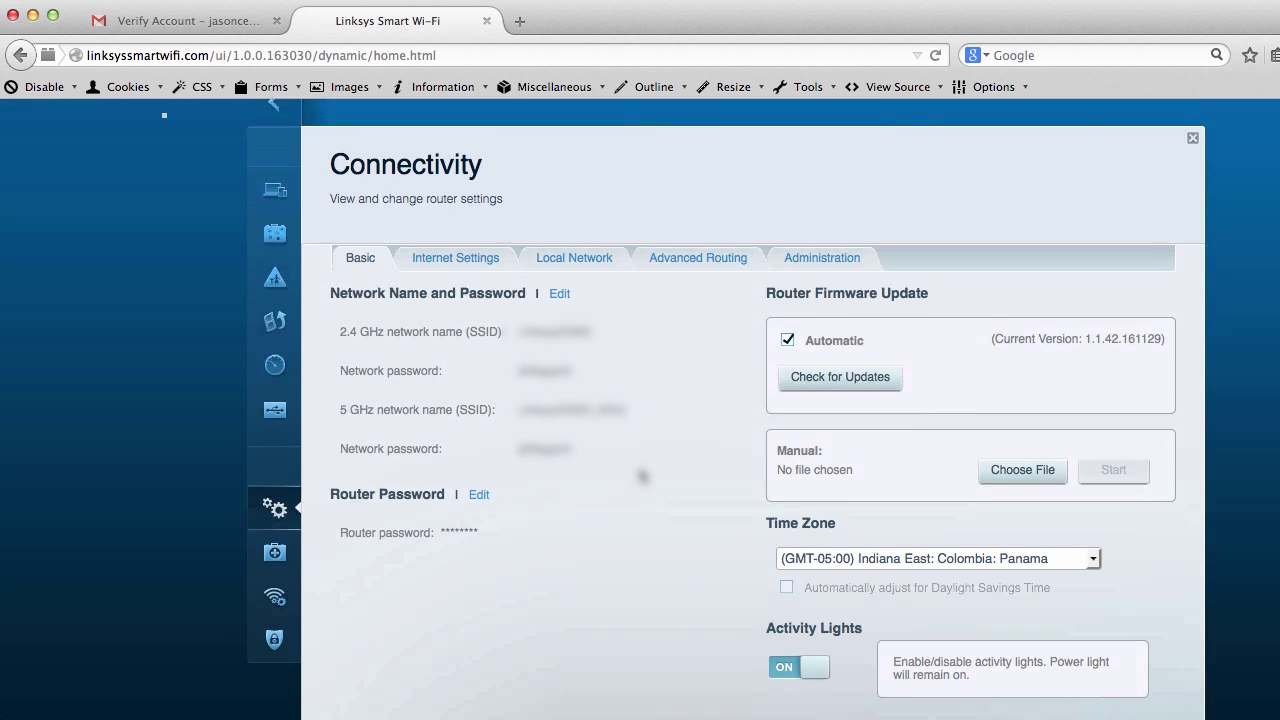
{"action": "scroll", "coordinate": [634, 508], "scroll_direction": "up", "scroll_amount": 3}
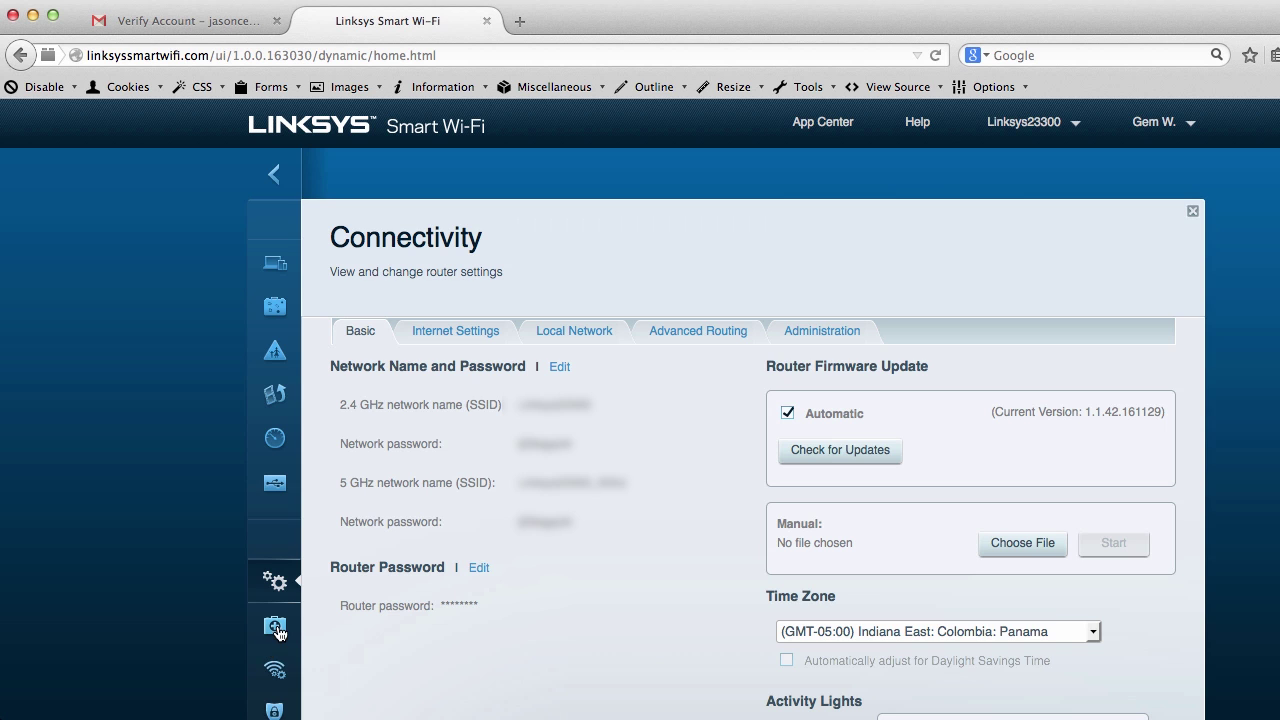
Browse the Troubleshooting, Wireless and Security pages, ending on the Firewall settings
{"action": "left_click", "coordinate": [276, 627]}
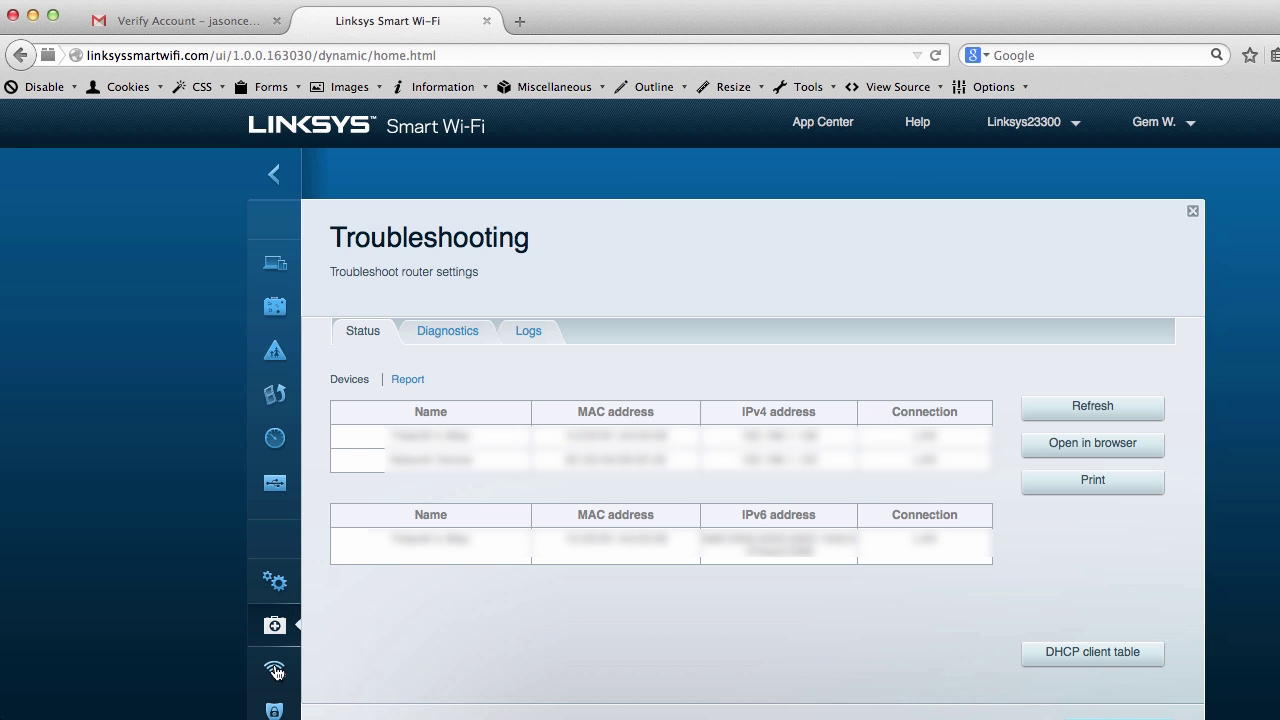
{"action": "left_click", "coordinate": [276, 669]}
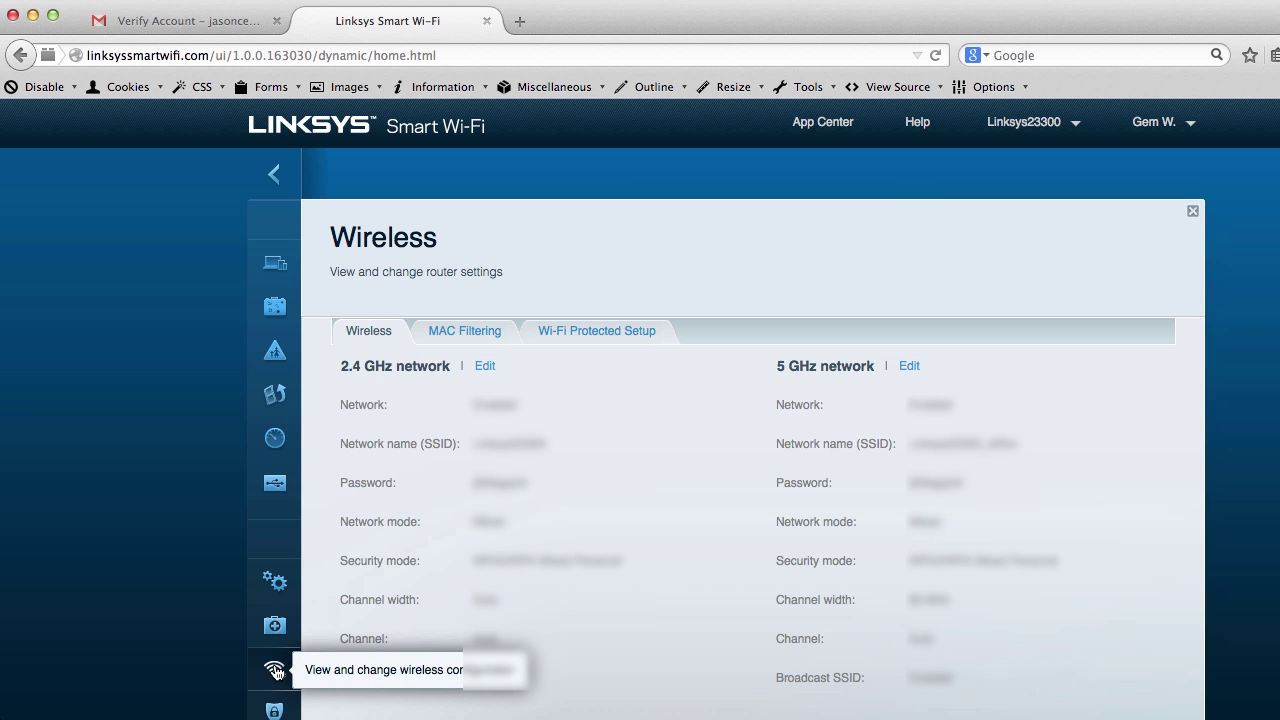
{"action": "scroll", "coordinate": [276, 670], "scroll_direction": "down", "scroll_amount": 1}
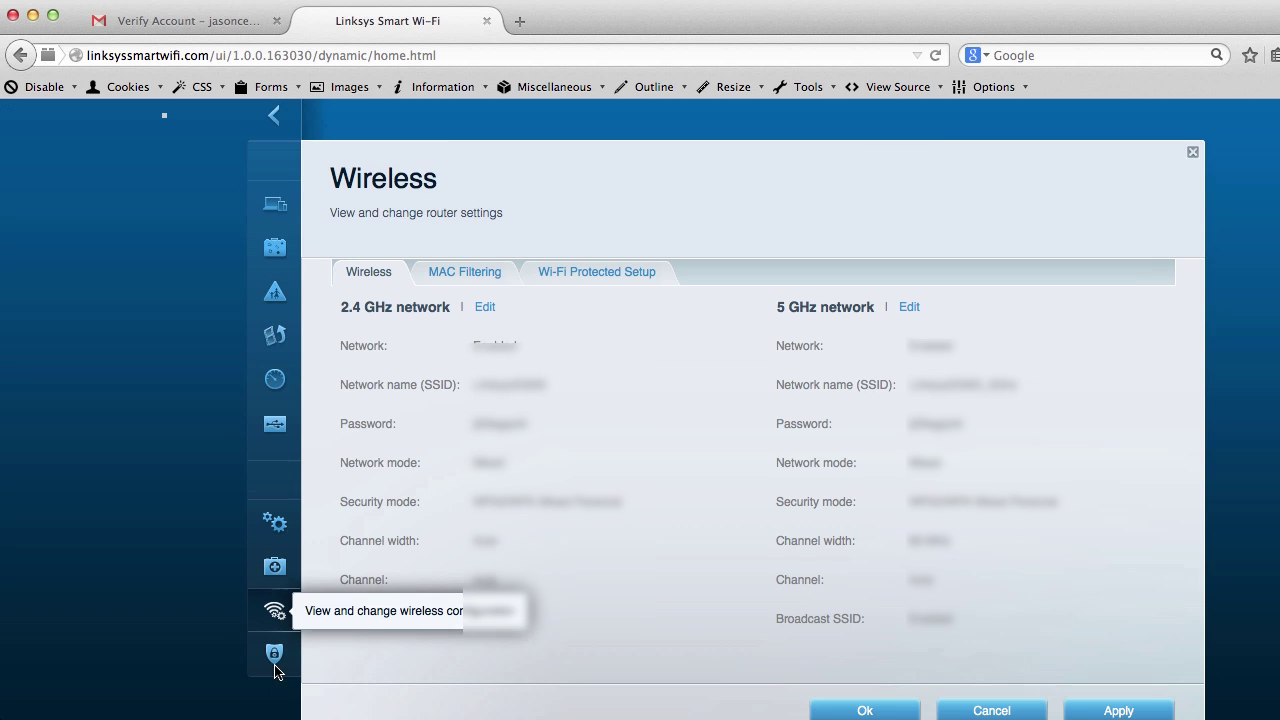
{"action": "left_click", "coordinate": [276, 655]}
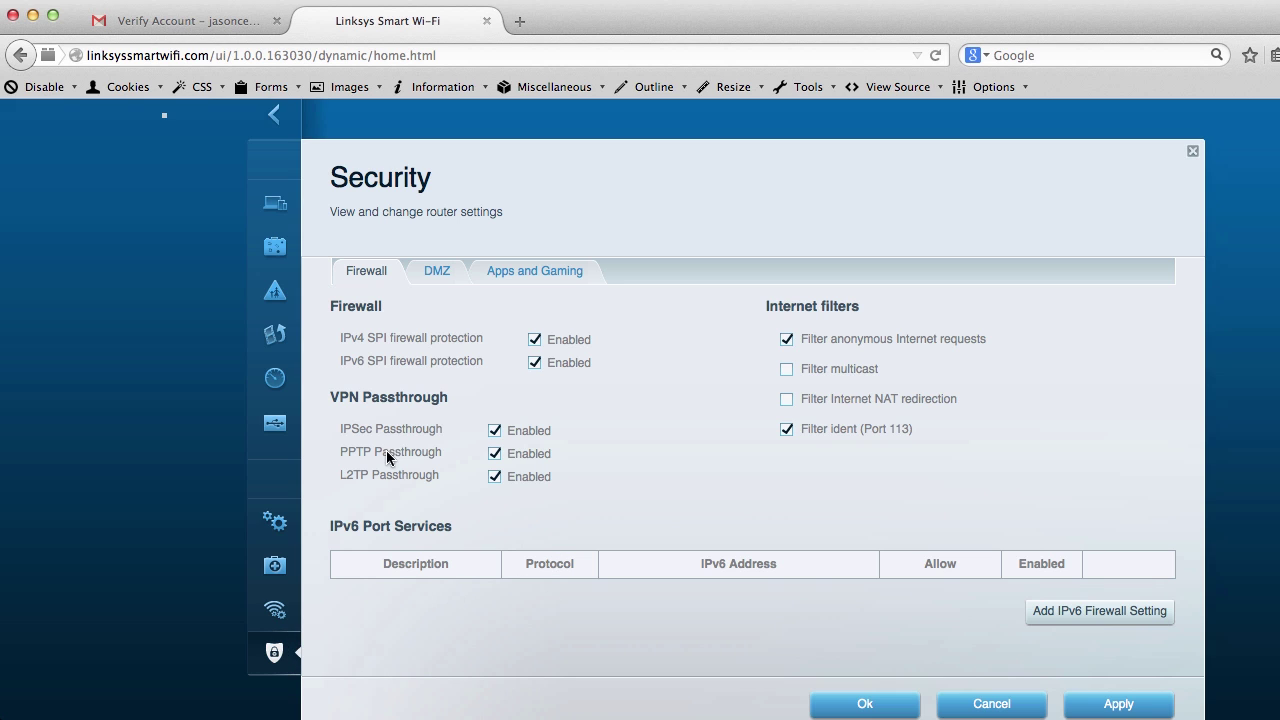
{"action": "scroll", "coordinate": [412, 530], "scroll_direction": "up", "scroll_amount": 1}
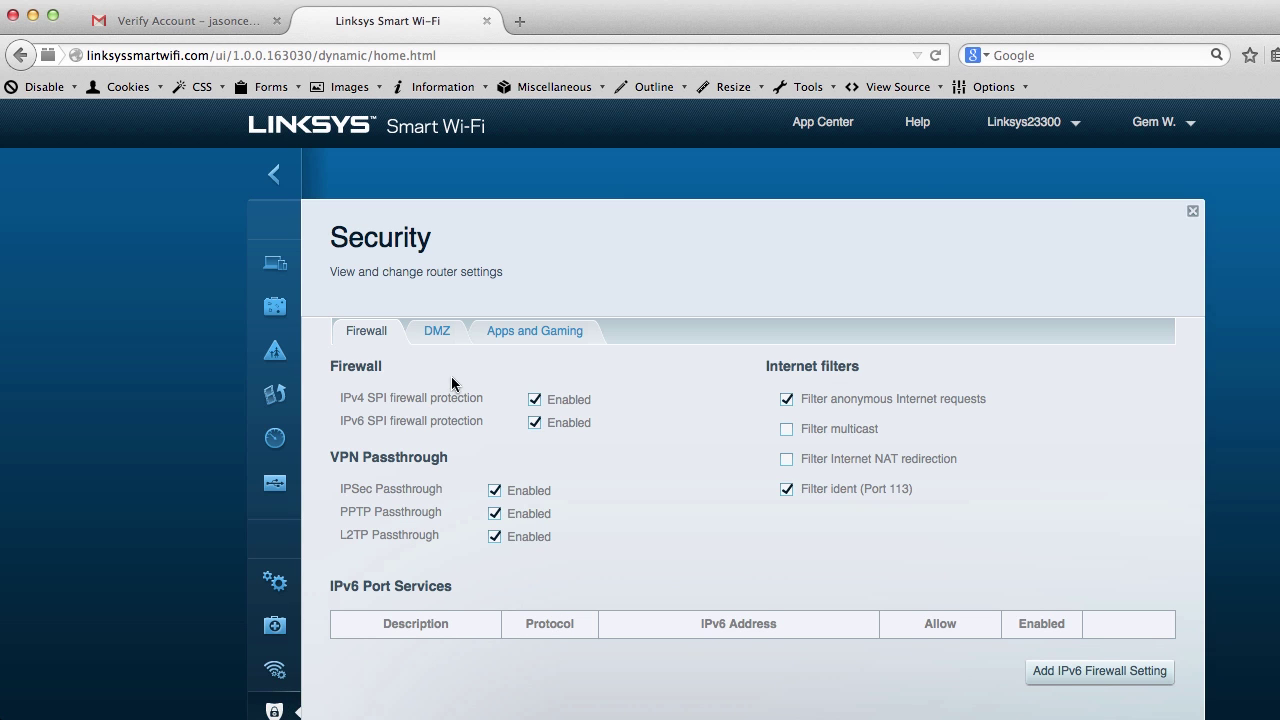
{"action": "left_click", "coordinate": [837, 128]}
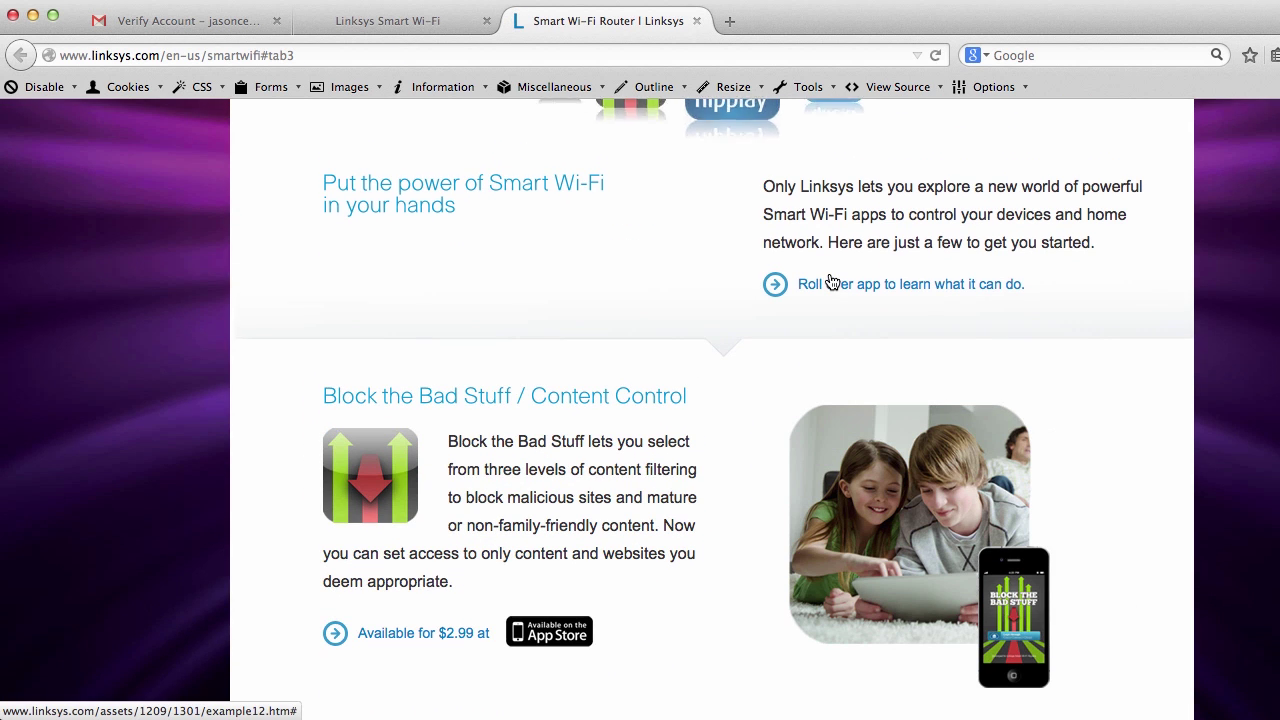
{"action": "scroll", "coordinate": [830, 282], "scroll_direction": "up", "scroll_amount": 2}
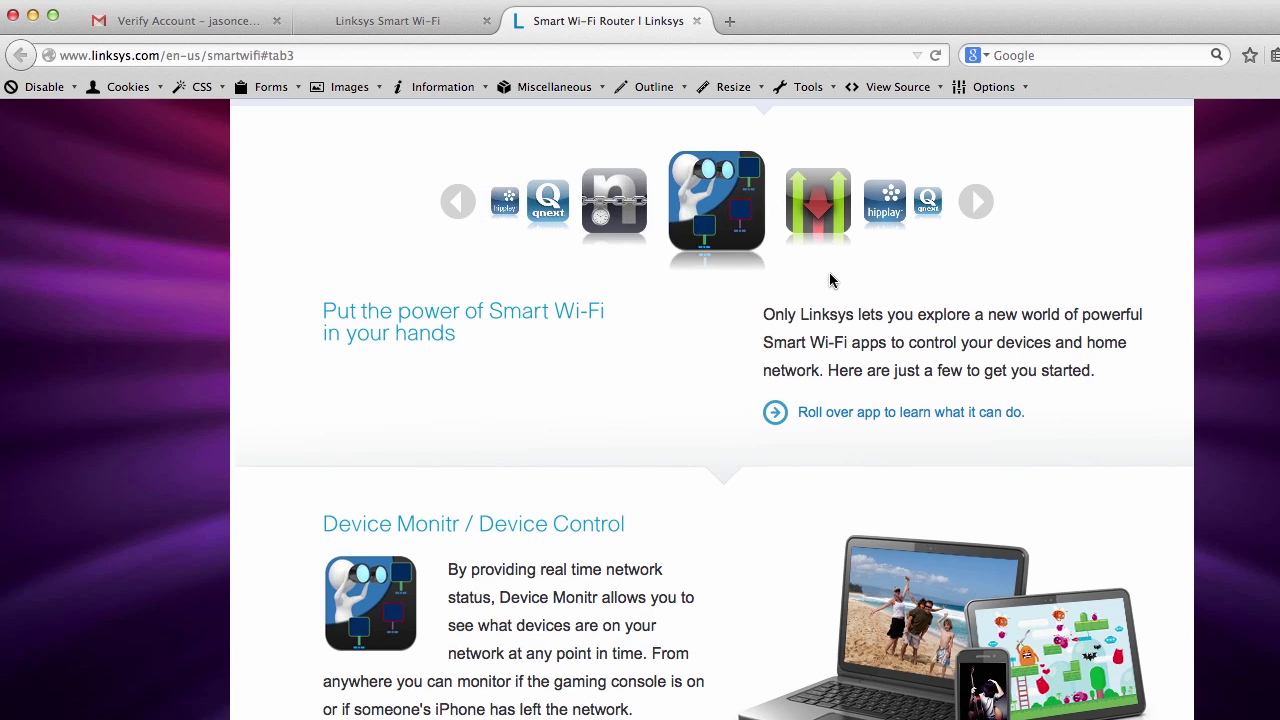
{"action": "scroll", "coordinate": [829, 272], "scroll_direction": "down", "scroll_amount": 5}
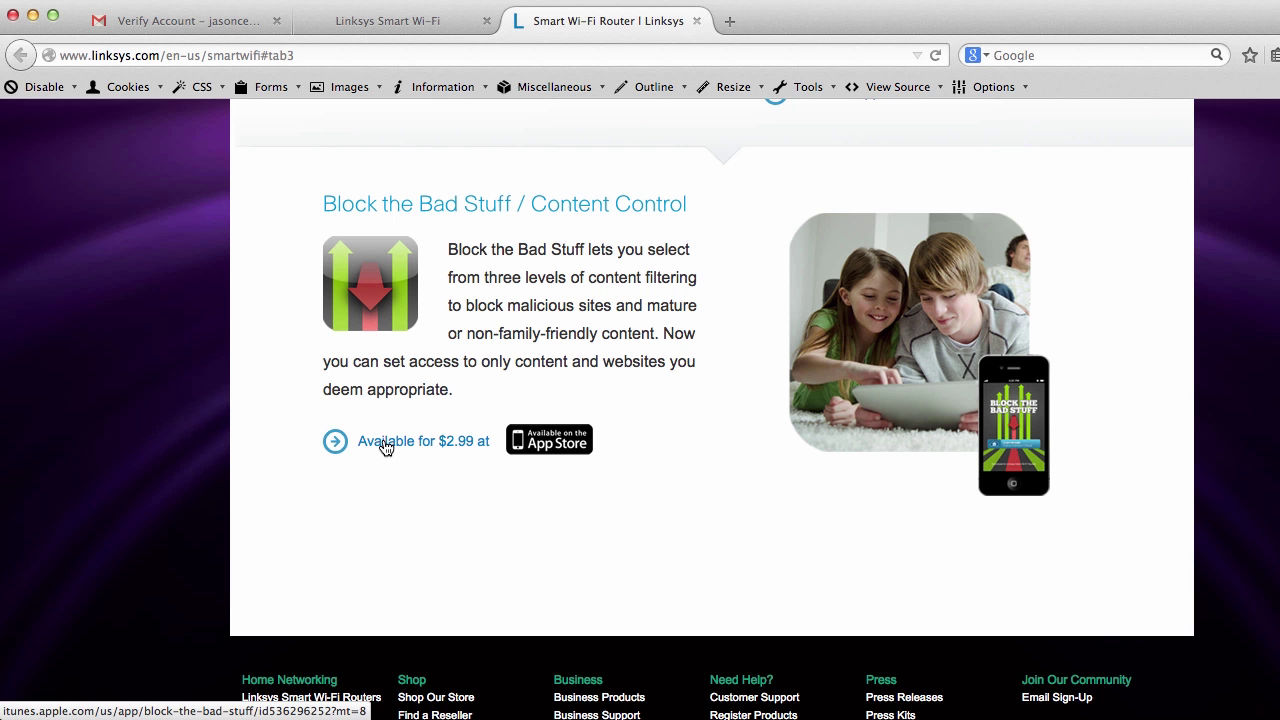
{"action": "scroll", "coordinate": [386, 447], "scroll_direction": "up", "scroll_amount": 10}
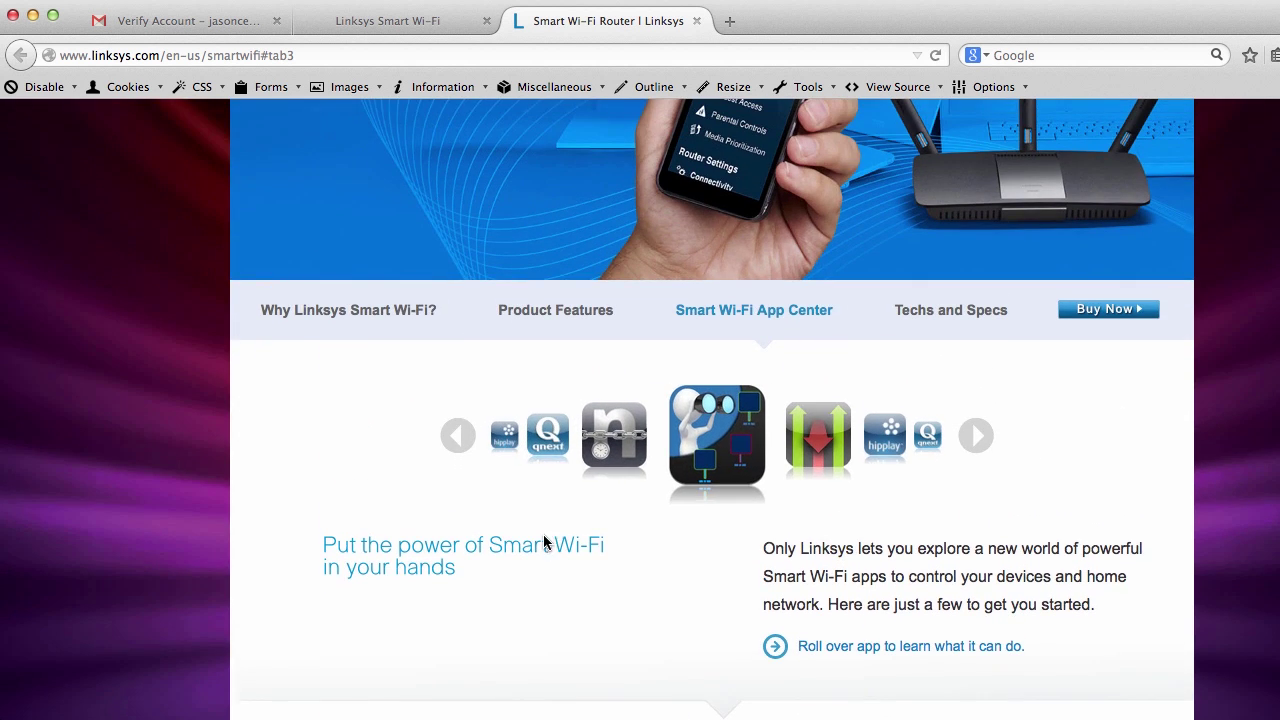
{"action": "left_click", "coordinate": [1107, 312]}
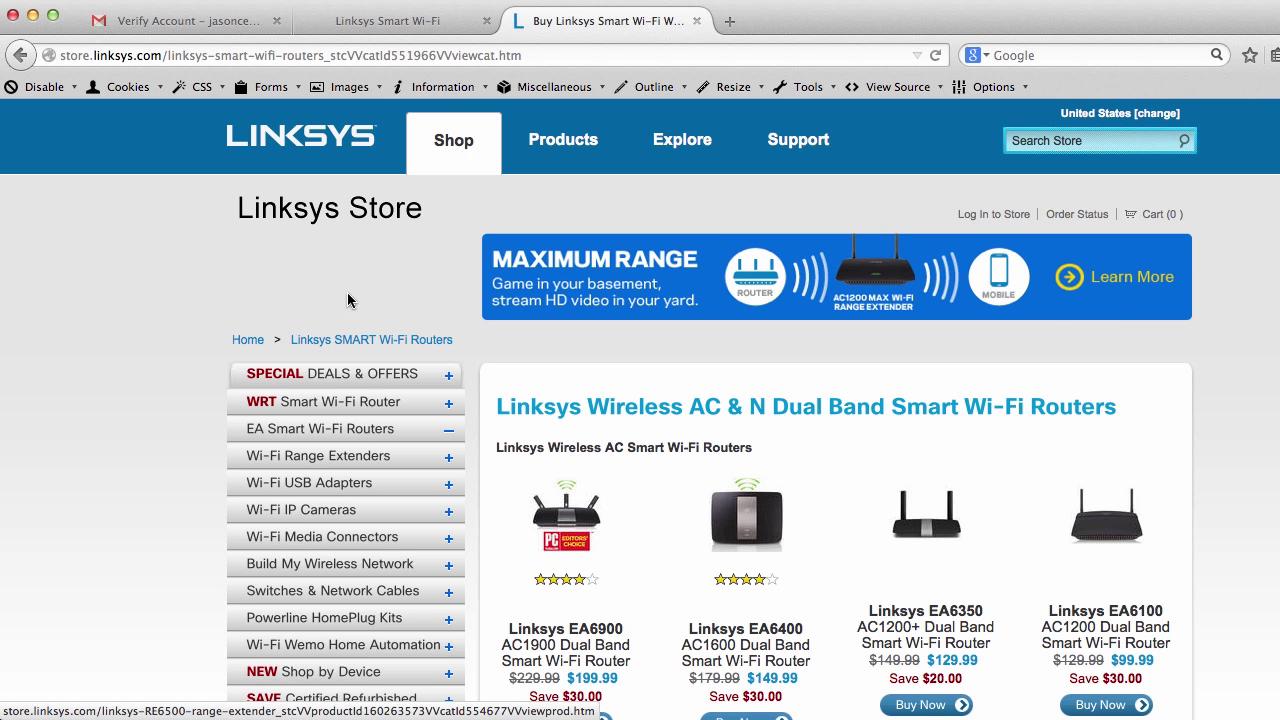
{"action": "left_click", "coordinate": [22, 56]}
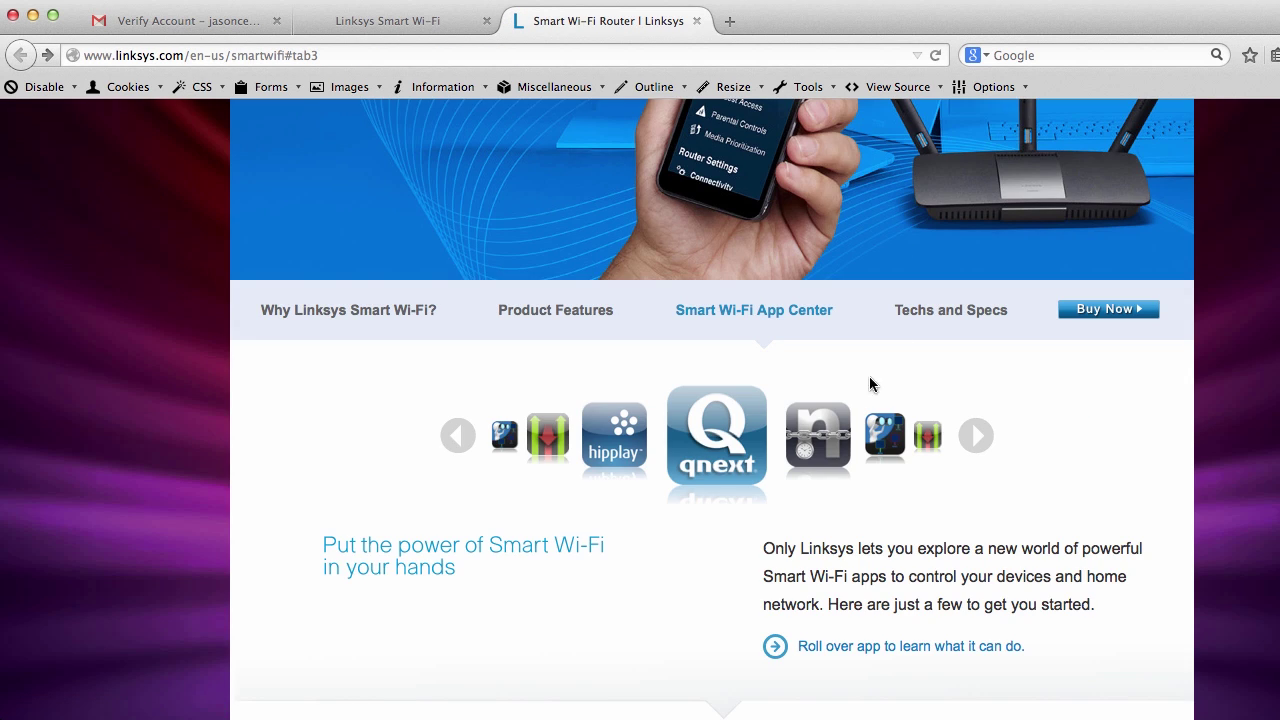
{"action": "scroll", "coordinate": [545, 560], "scroll_direction": "down", "scroll_amount": 6}
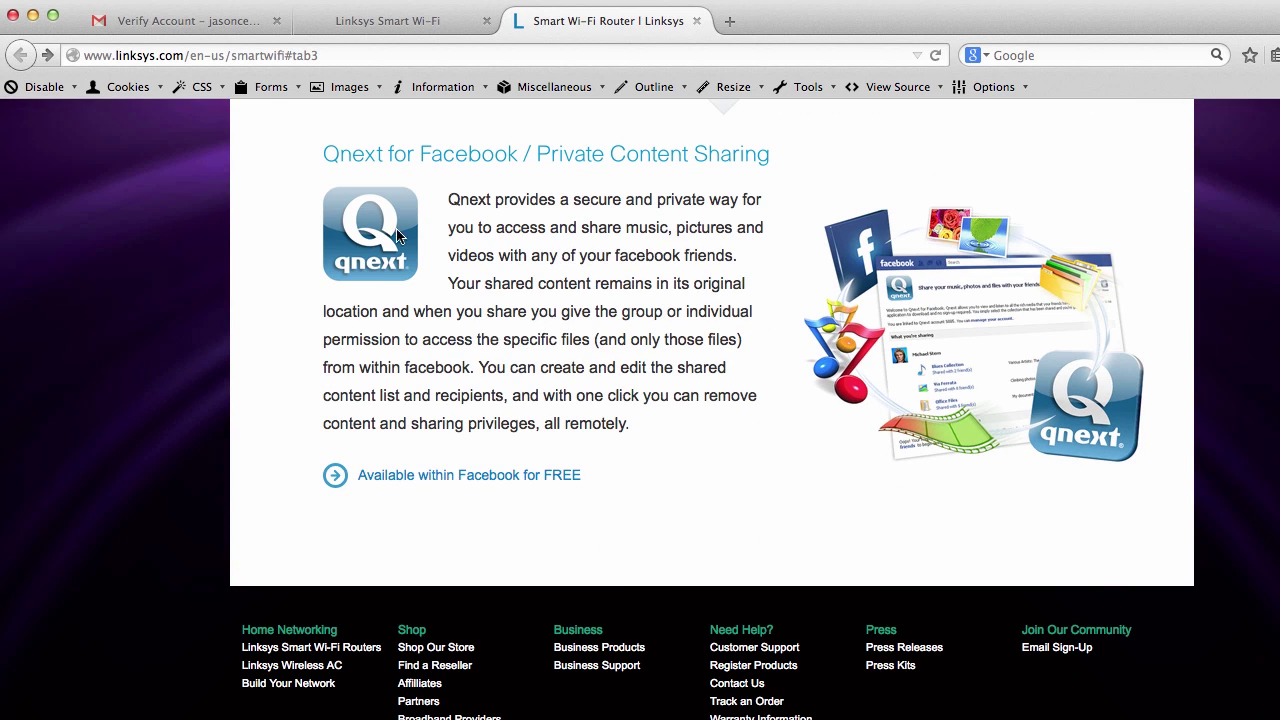
{"action": "scroll", "coordinate": [494, 503], "scroll_direction": "up", "scroll_amount": 6}
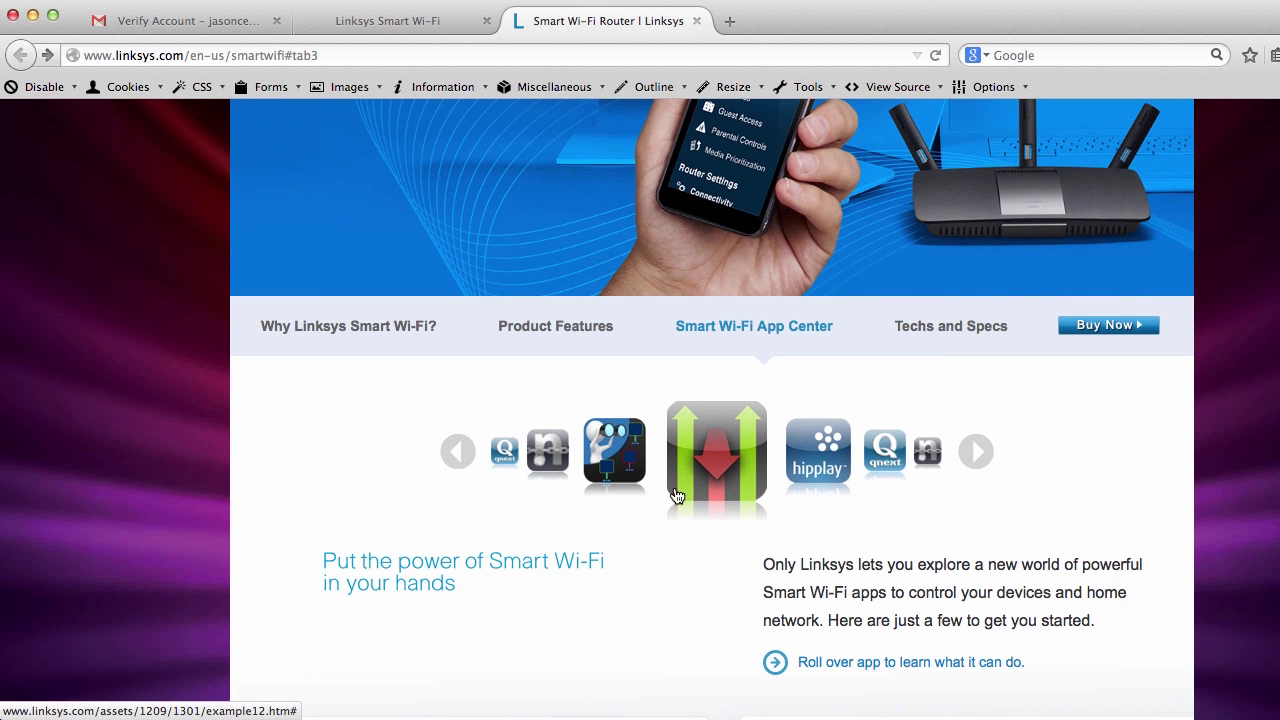
{"action": "scroll", "coordinate": [688, 490], "scroll_direction": "up", "scroll_amount": 1}
{"action": "scroll", "coordinate": [1200, 505], "scroll_direction": "down", "scroll_amount": 5}
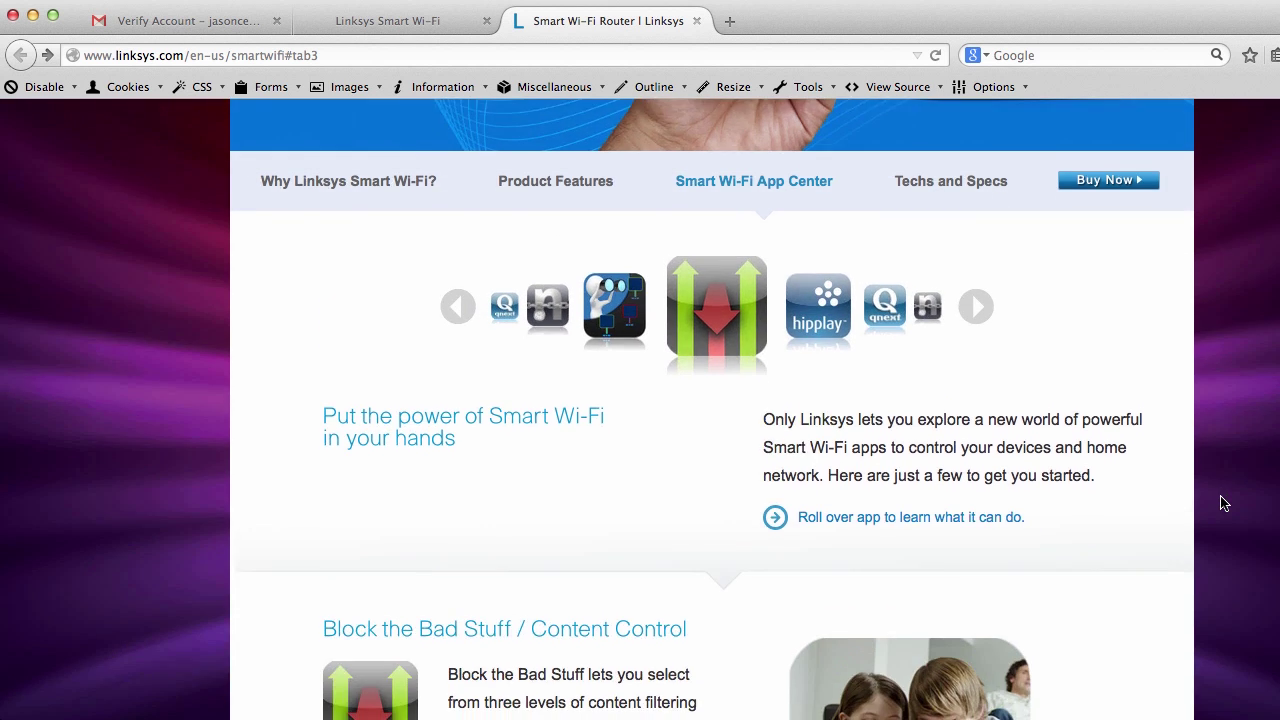
{"action": "mouse_move", "coordinate": [615, 236]}
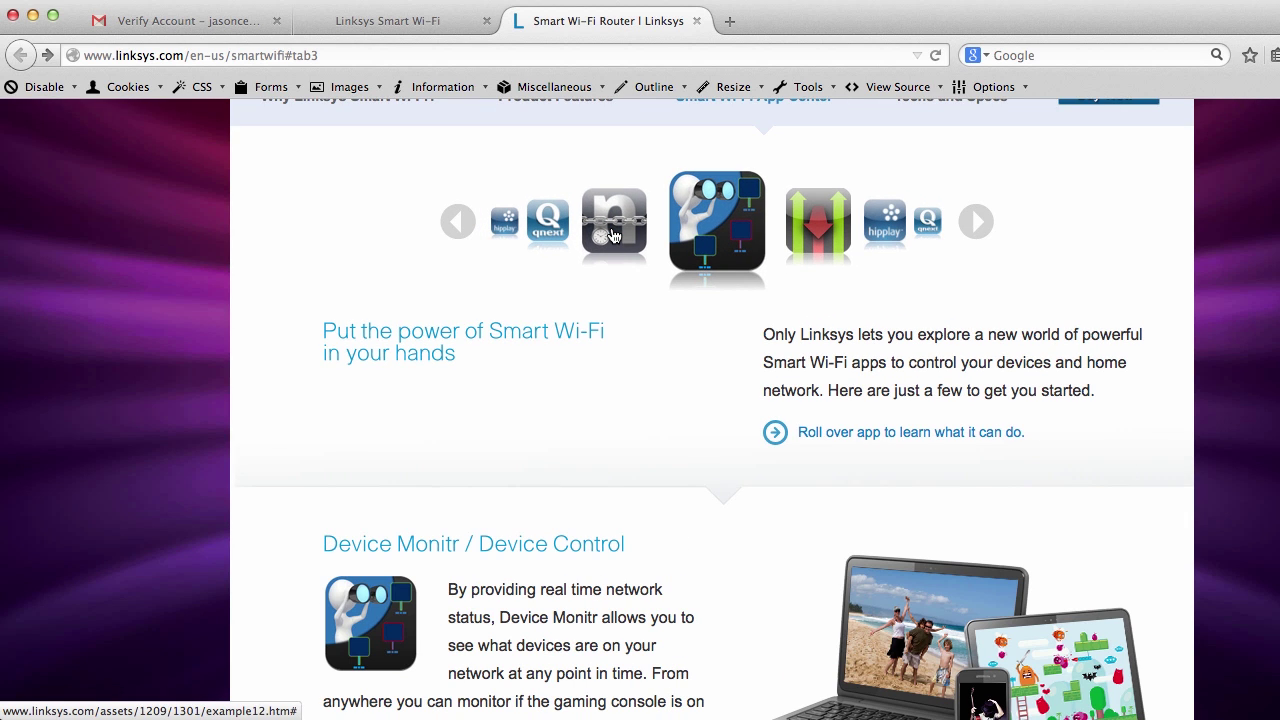
{"action": "scroll", "coordinate": [716, 396], "scroll_direction": "down", "scroll_amount": 8}
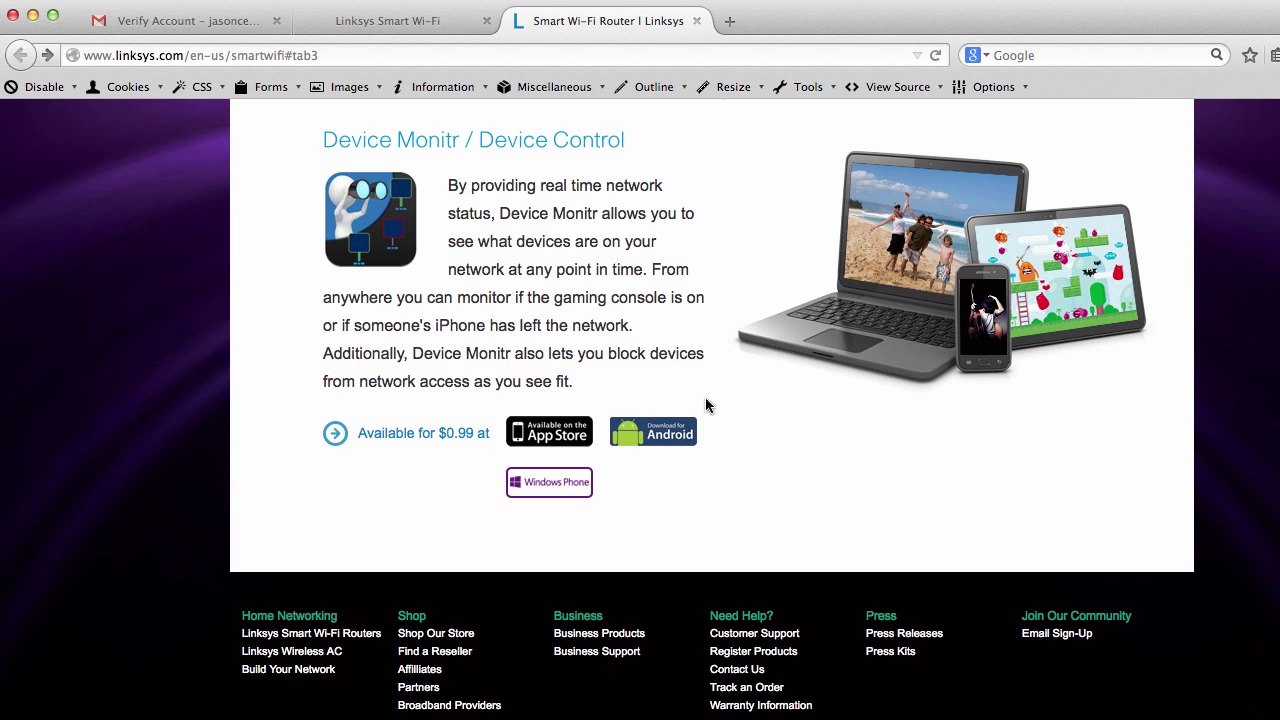
{"action": "scroll", "coordinate": [795, 372], "scroll_direction": "up", "scroll_amount": 9}
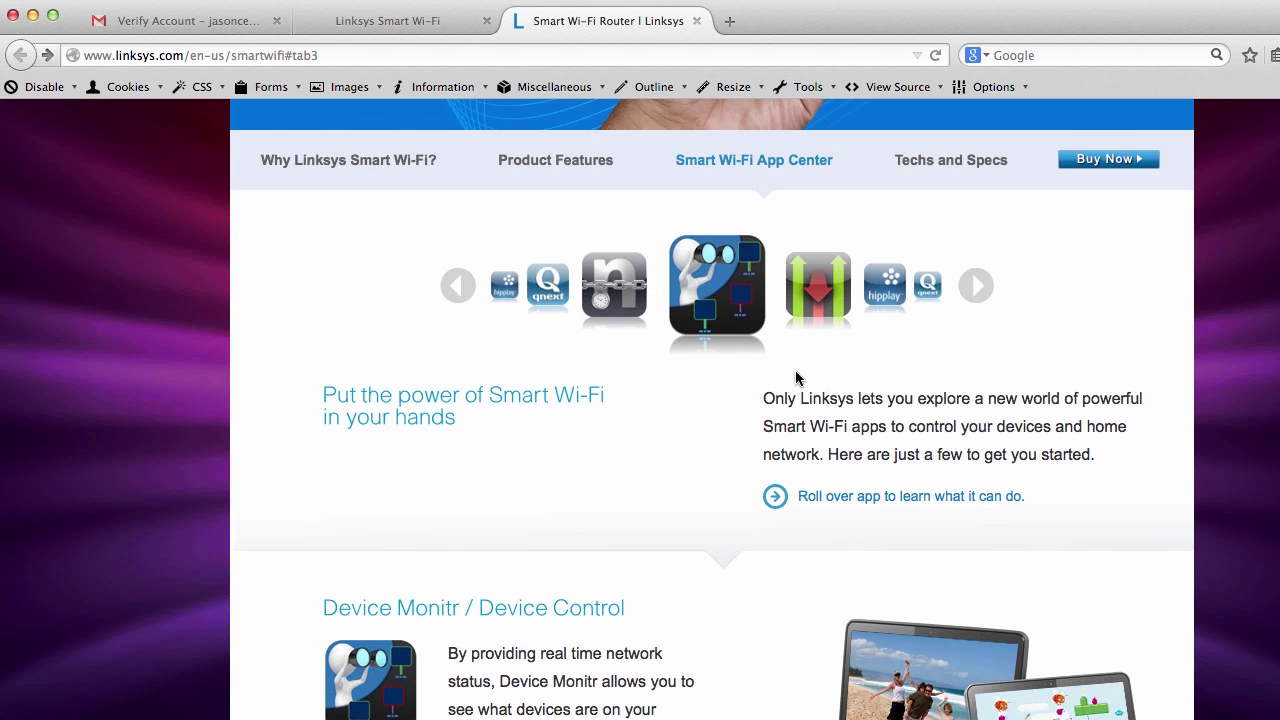
{"action": "left_click", "coordinate": [547, 297]}
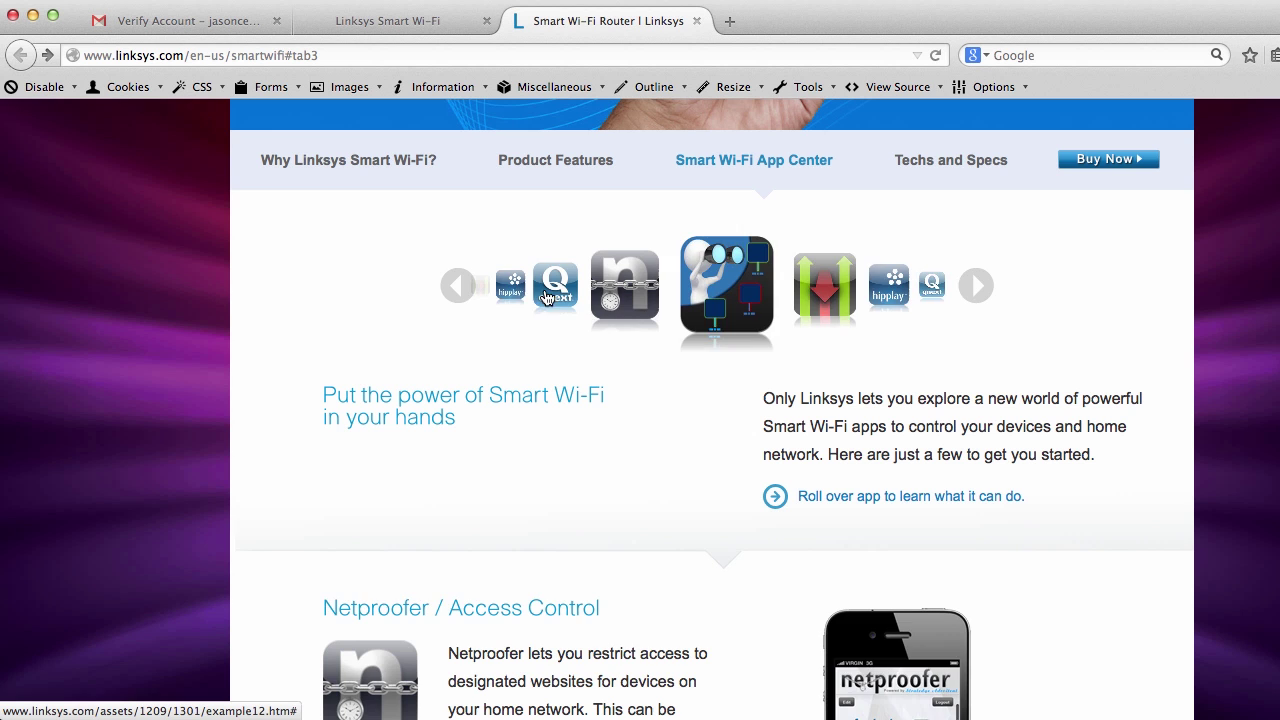
{"action": "scroll", "coordinate": [642, 416], "scroll_direction": "down", "scroll_amount": 1}
{"action": "scroll", "coordinate": [642, 424], "scroll_direction": "down", "scroll_amount": 5}
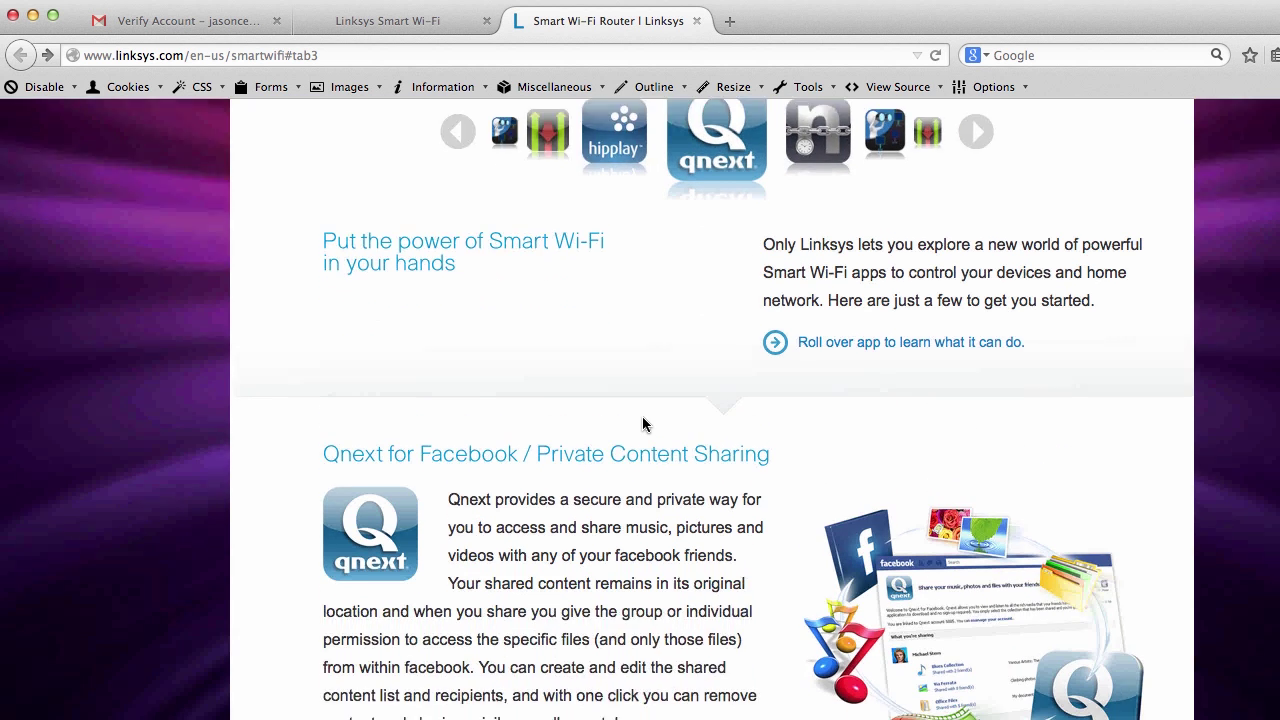
{"action": "scroll", "coordinate": [645, 416], "scroll_direction": "down", "scroll_amount": 2}
{"action": "scroll", "coordinate": [651, 420], "scroll_direction": "up", "scroll_amount": 4}
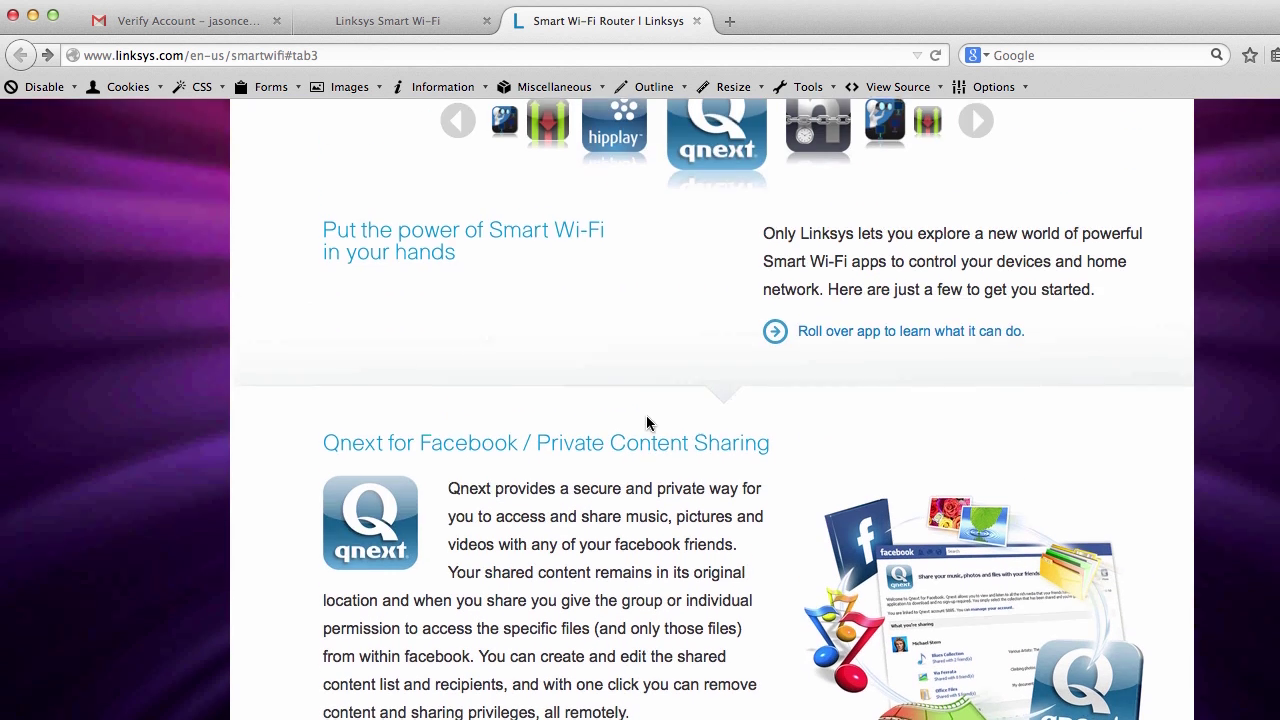
{"action": "scroll", "coordinate": [647, 422], "scroll_direction": "down", "scroll_amount": 2}
{"action": "scroll", "coordinate": [647, 422], "scroll_direction": "up", "scroll_amount": 2}
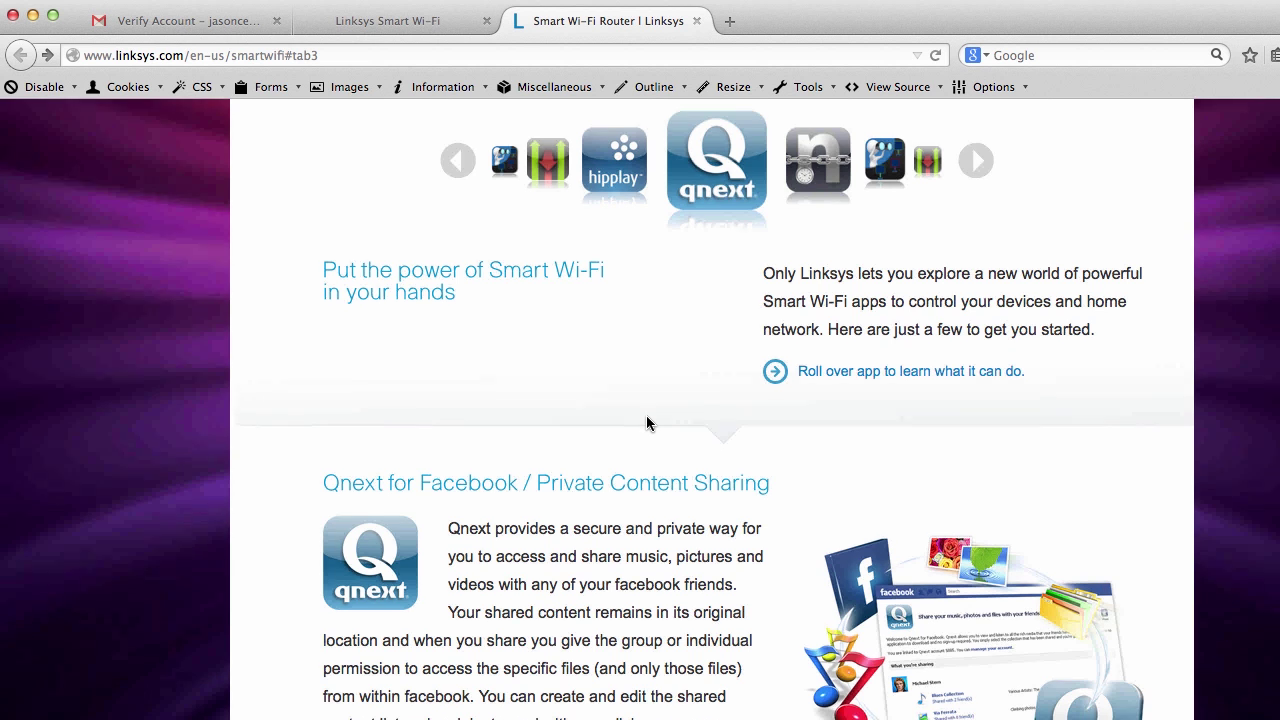
{"action": "scroll", "coordinate": [646, 423], "scroll_direction": "up", "scroll_amount": 2}
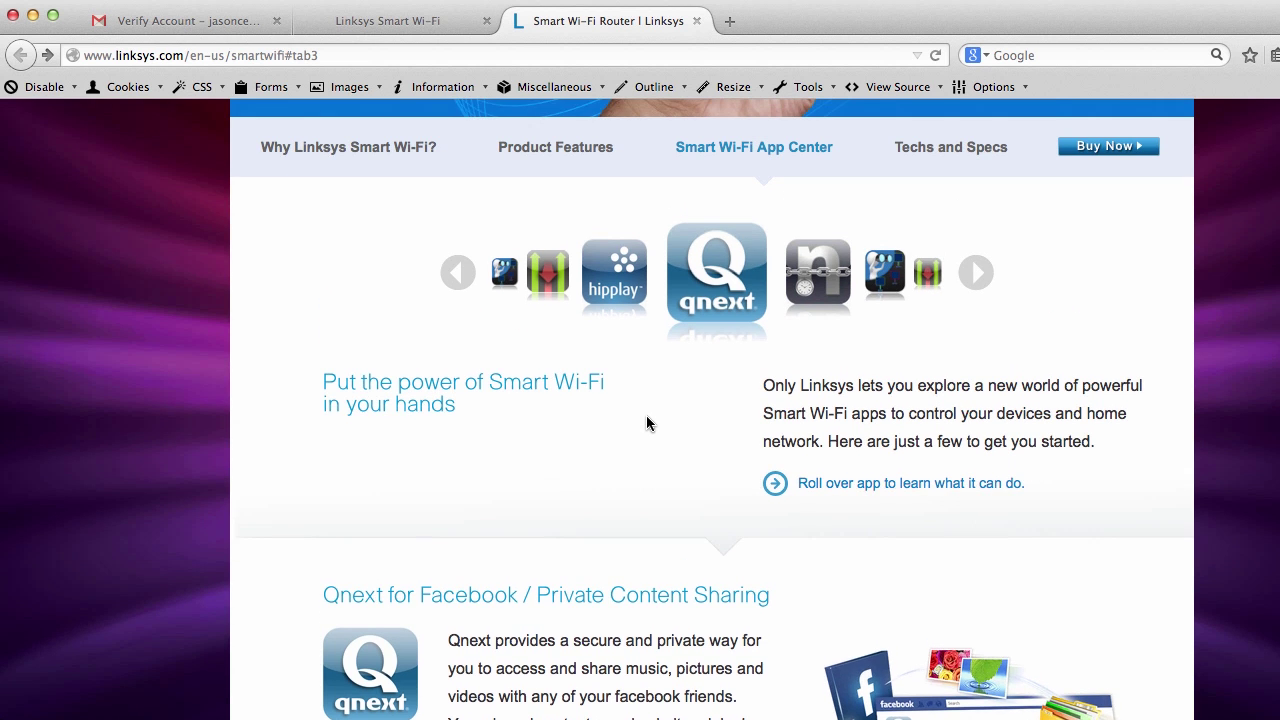
{"action": "scroll", "coordinate": [646, 423], "scroll_direction": "up", "scroll_amount": 2}
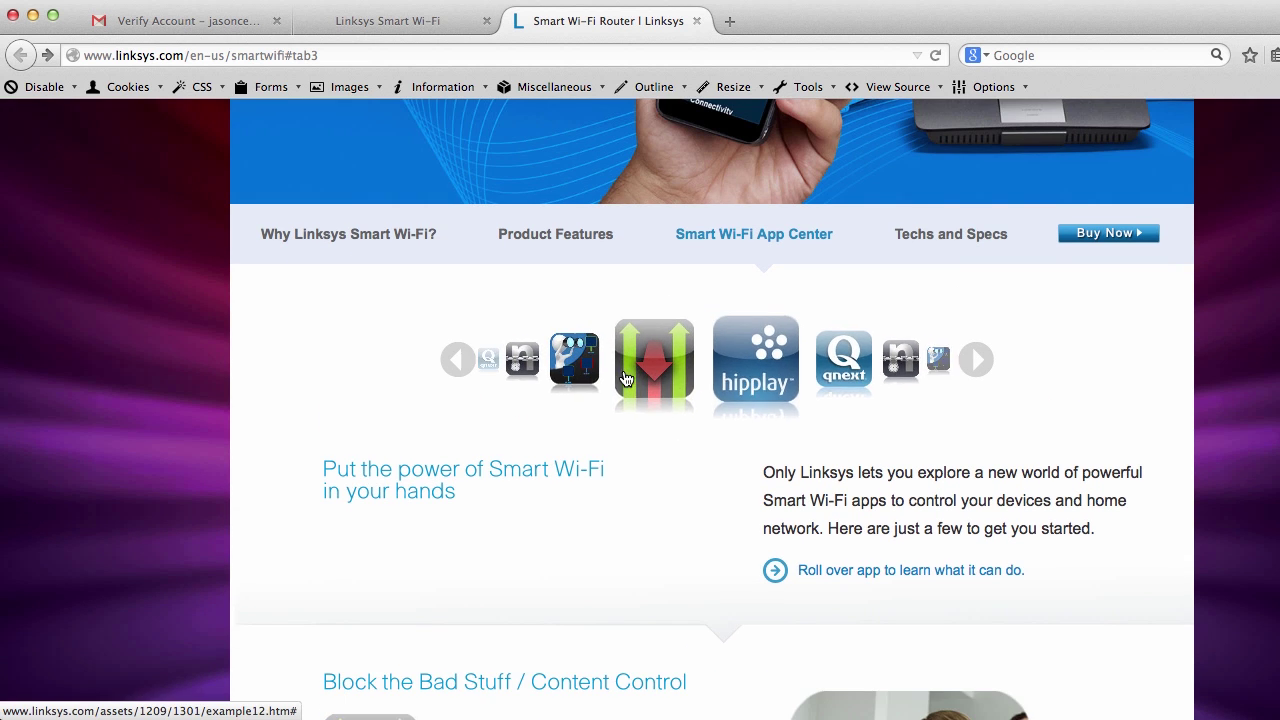
{"action": "scroll", "coordinate": [632, 397], "scroll_direction": "down", "scroll_amount": 1}
{"action": "scroll", "coordinate": [630, 398], "scroll_direction": "down", "scroll_amount": 4}
{"action": "scroll", "coordinate": [680, 474], "scroll_direction": "up", "scroll_amount": 5}
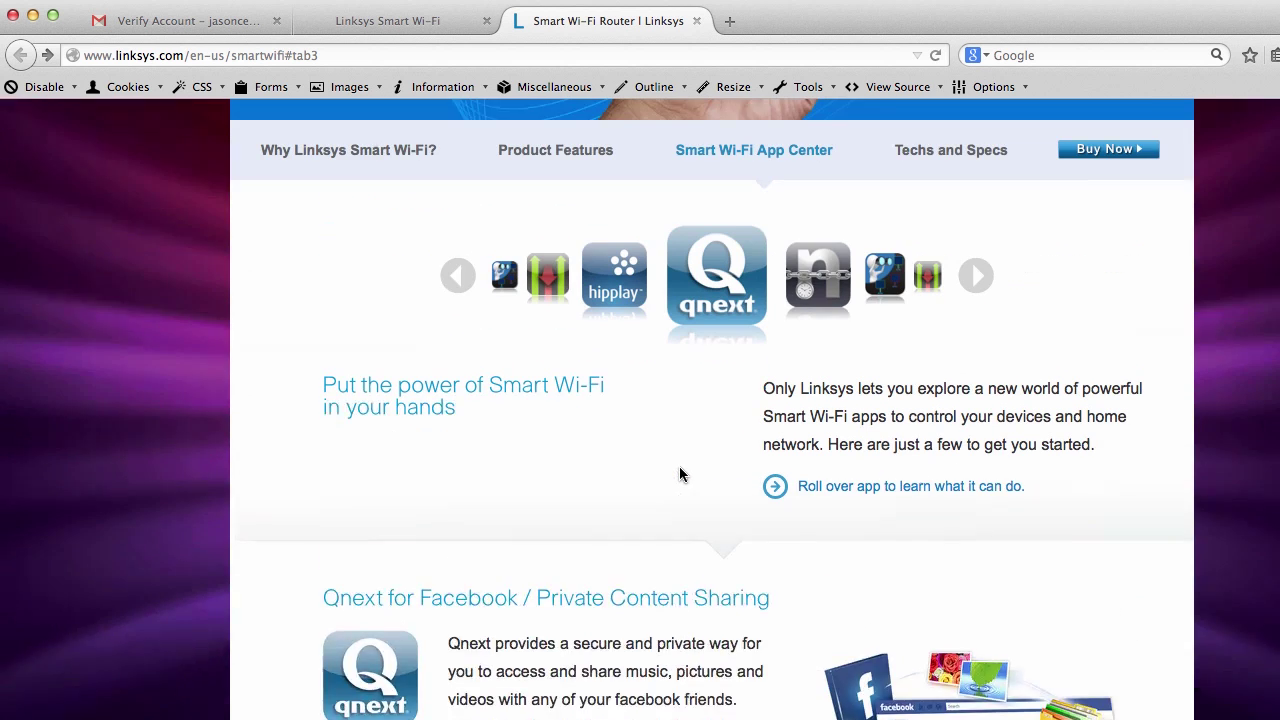
{"action": "mouse_move", "coordinate": [818, 363]}
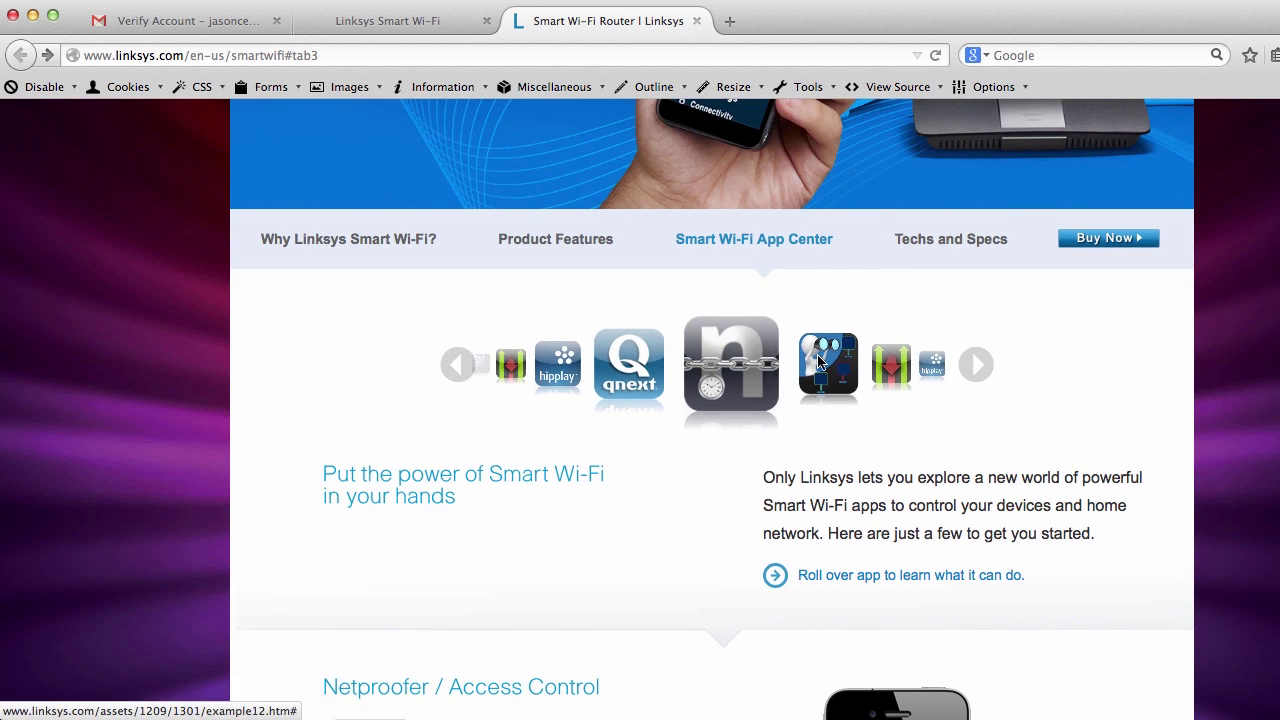
{"action": "scroll", "coordinate": [766, 476], "scroll_direction": "down", "scroll_amount": 4}
{"action": "scroll", "coordinate": [762, 483], "scroll_direction": "down", "scroll_amount": 1}
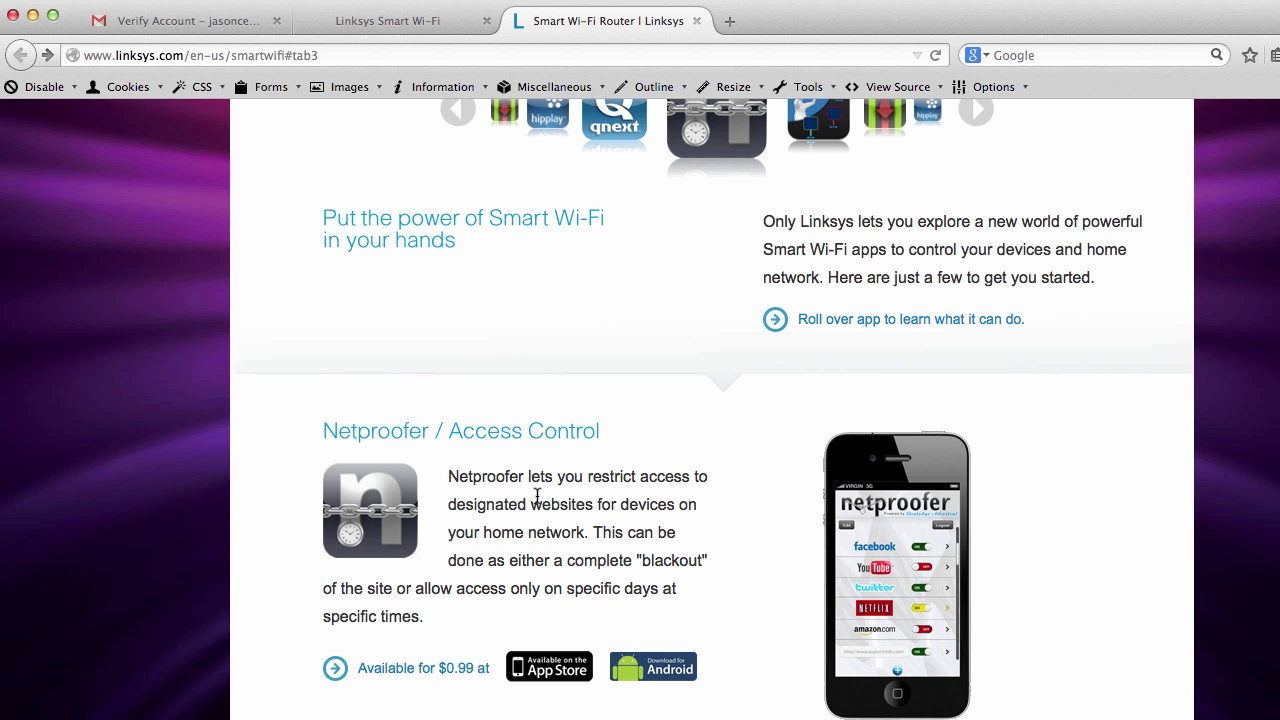
{"action": "scroll", "coordinate": [589, 531], "scroll_direction": "down", "scroll_amount": 1}
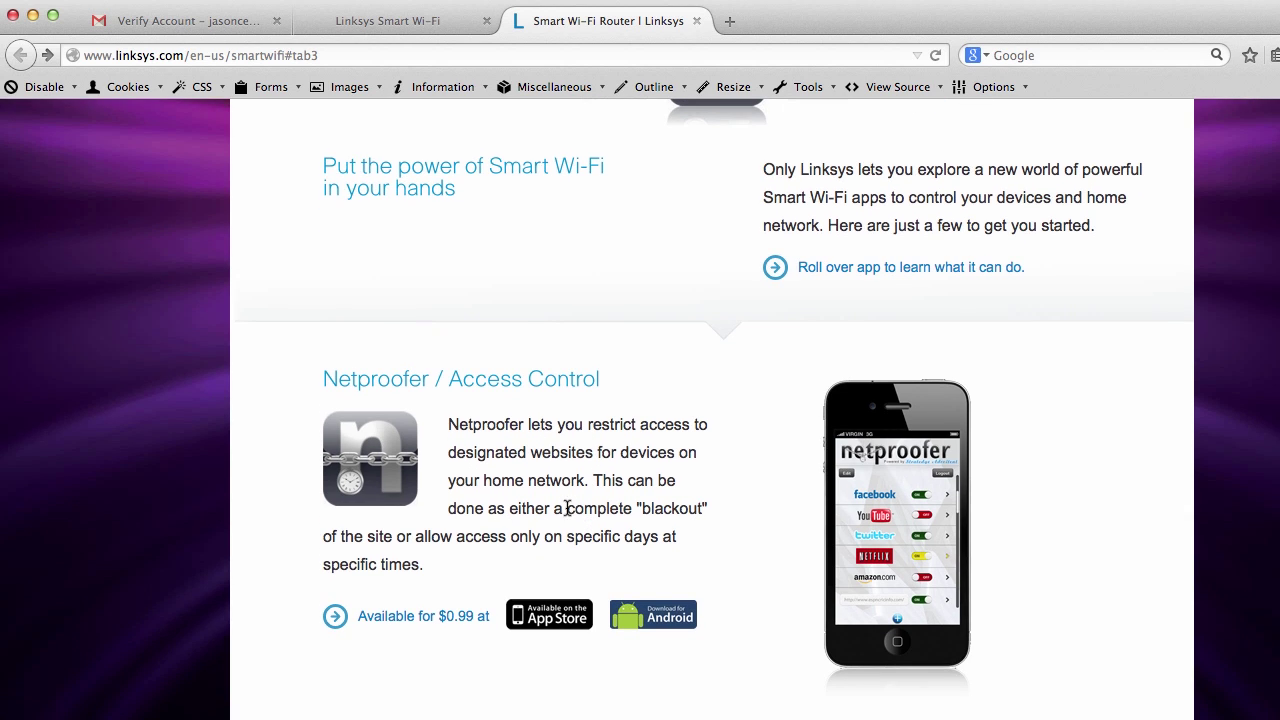
{"action": "scroll", "coordinate": [743, 525], "scroll_direction": "up", "scroll_amount": 8}
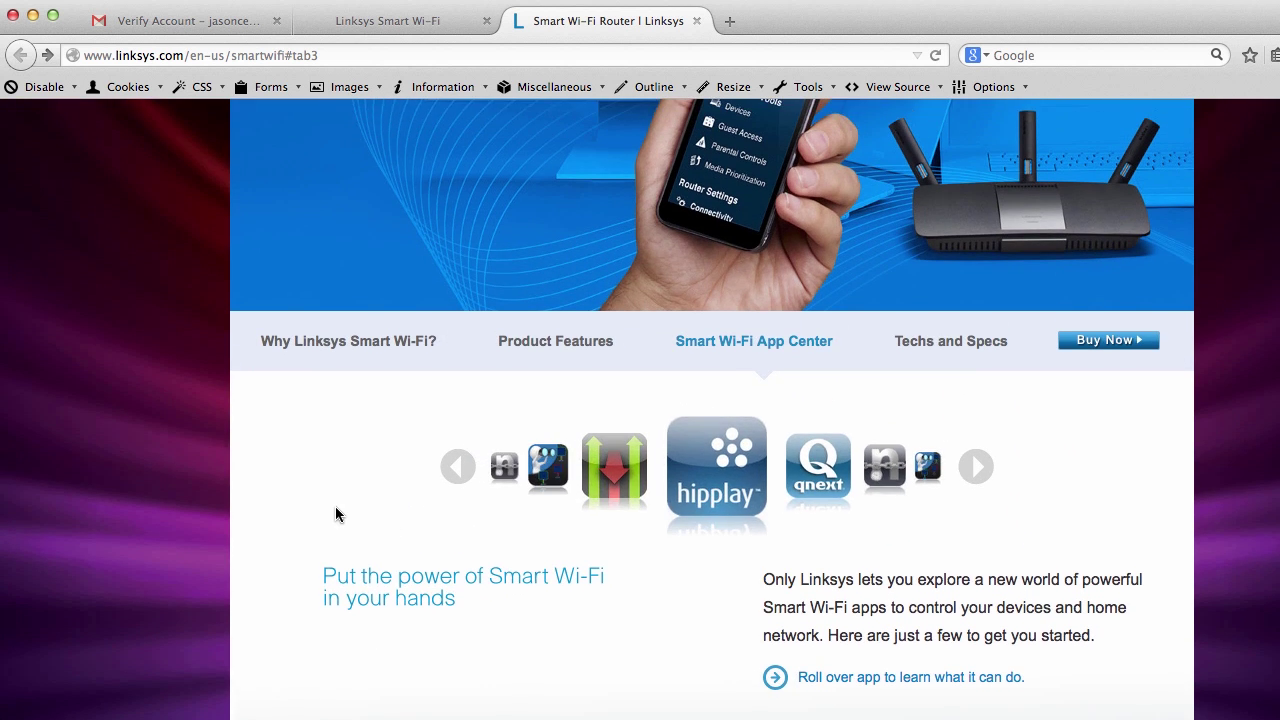
{"action": "scroll", "coordinate": [335, 506], "scroll_direction": "up", "scroll_amount": 5}
Back in Smart Wi-Fi, view and close Security help, check the account menu, then close Security
{"action": "left_click", "coordinate": [355, 21]}
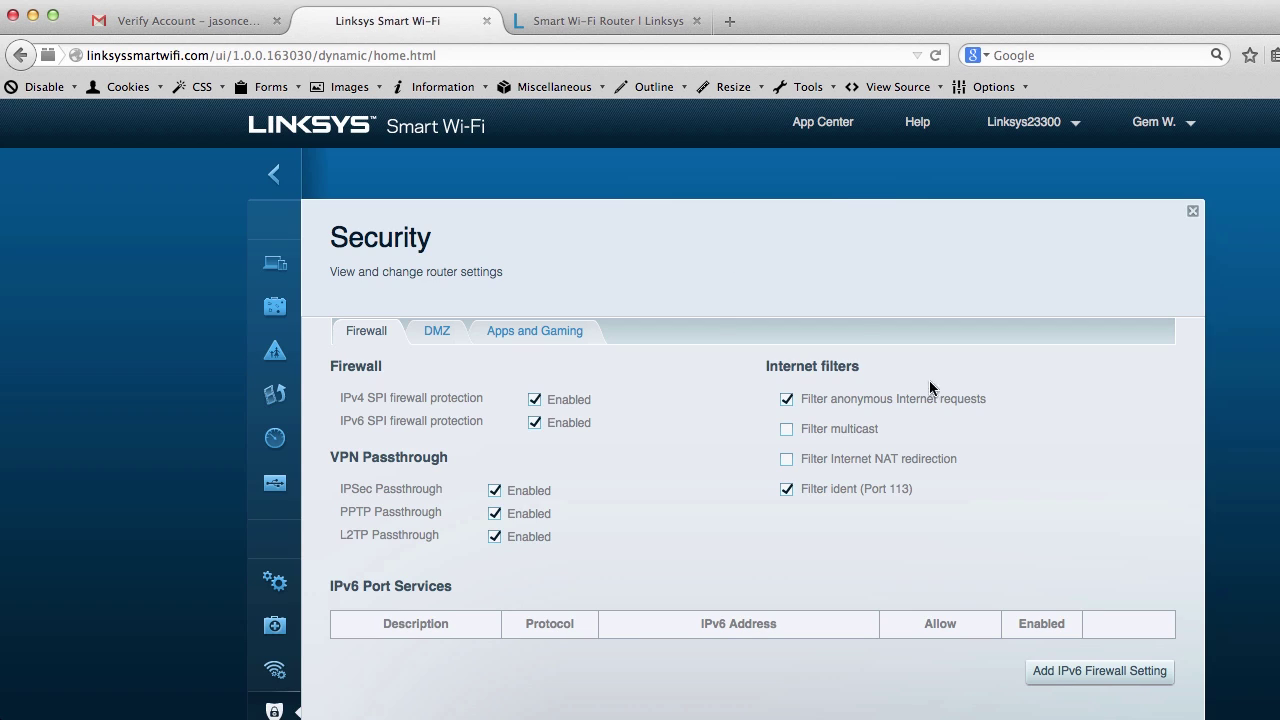
{"action": "left_click", "coordinate": [929, 121]}
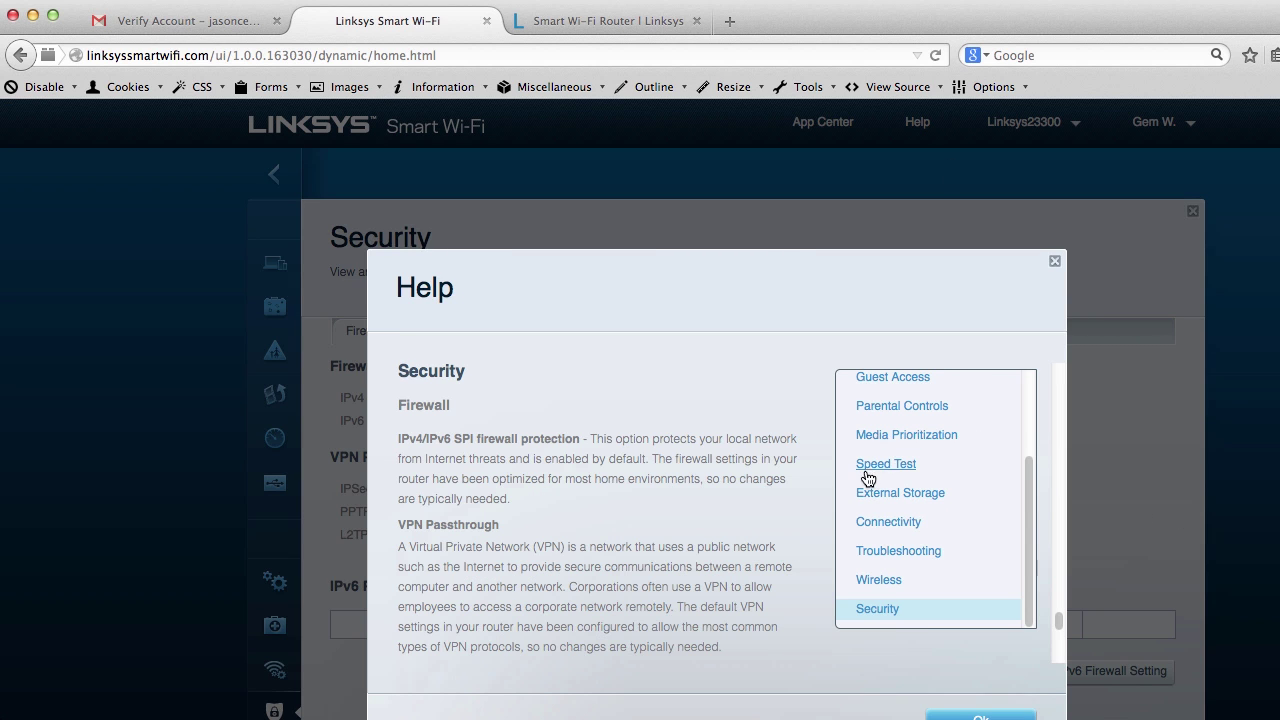
{"action": "scroll", "coordinate": [893, 593], "scroll_direction": "up", "scroll_amount": 3}
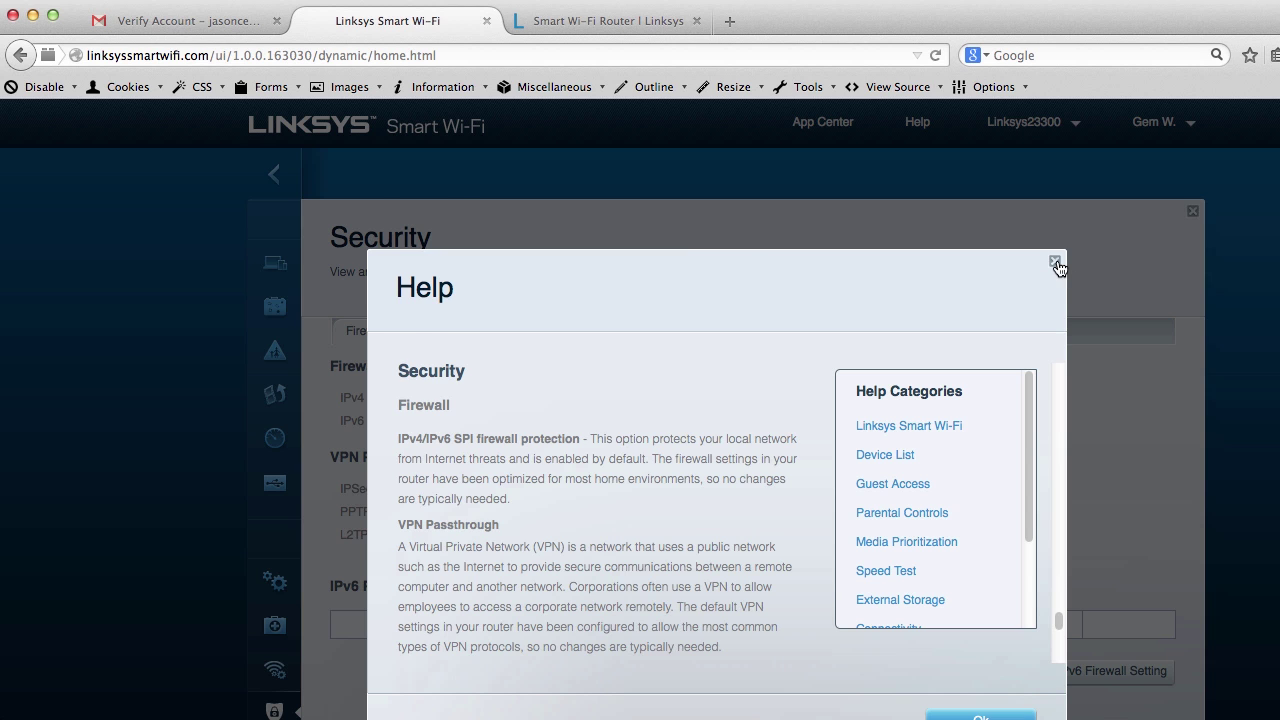
{"action": "left_click", "coordinate": [1056, 263]}
{"action": "left_click", "coordinate": [1155, 124]}
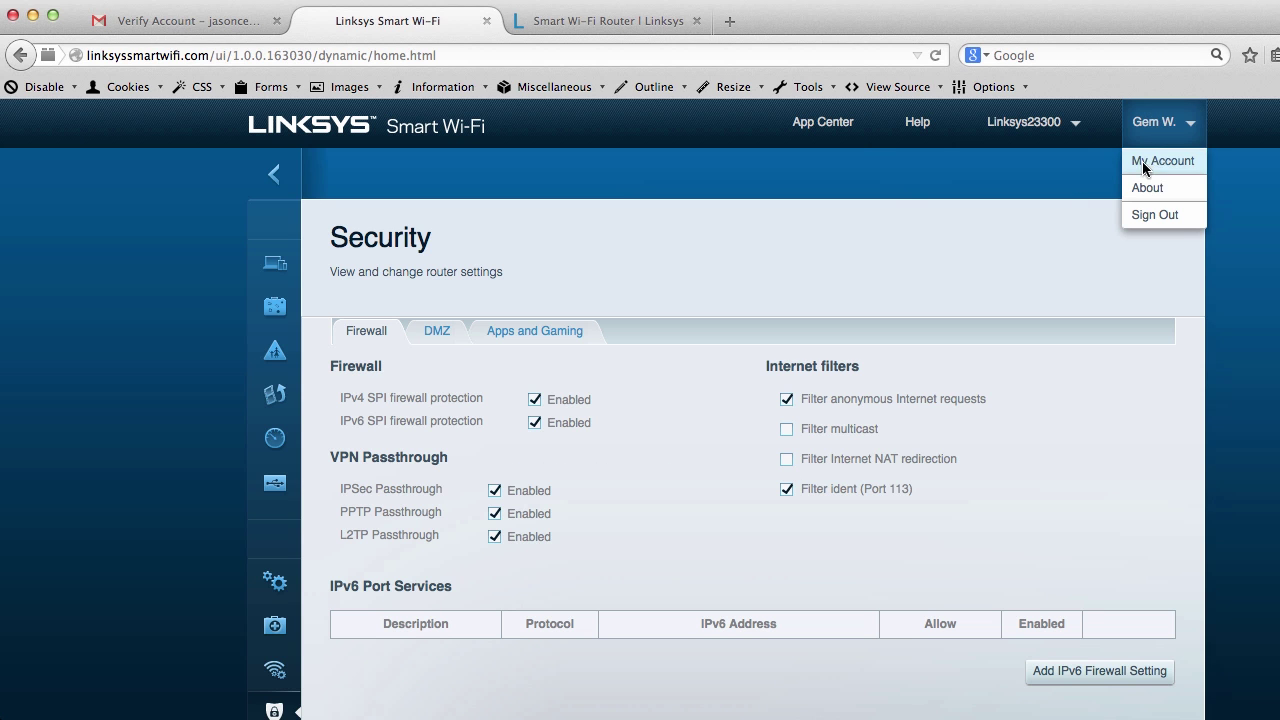
{"action": "left_click", "coordinate": [272, 176]}
Scroll the dashboard to review the tools list and network status widgets
{"action": "scroll", "coordinate": [157, 391], "scroll_direction": "down", "scroll_amount": 3}
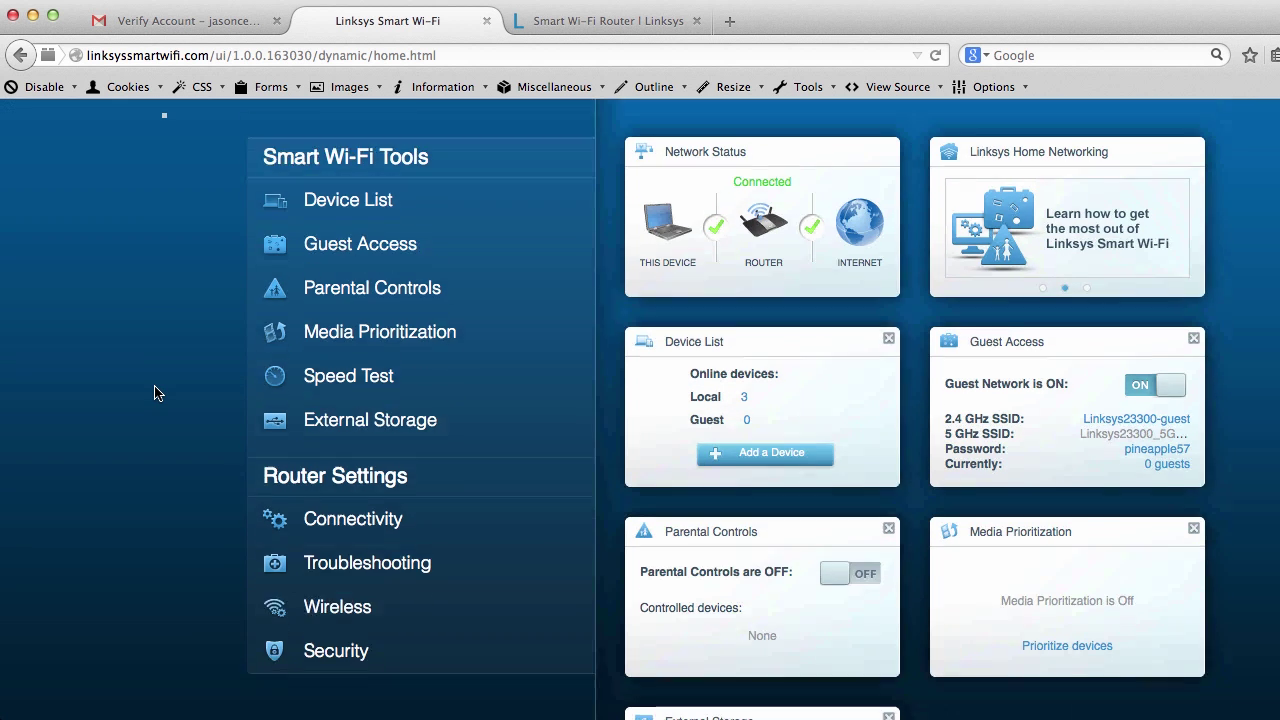
{"action": "scroll", "coordinate": [401, 467], "scroll_direction": "up", "scroll_amount": 3}
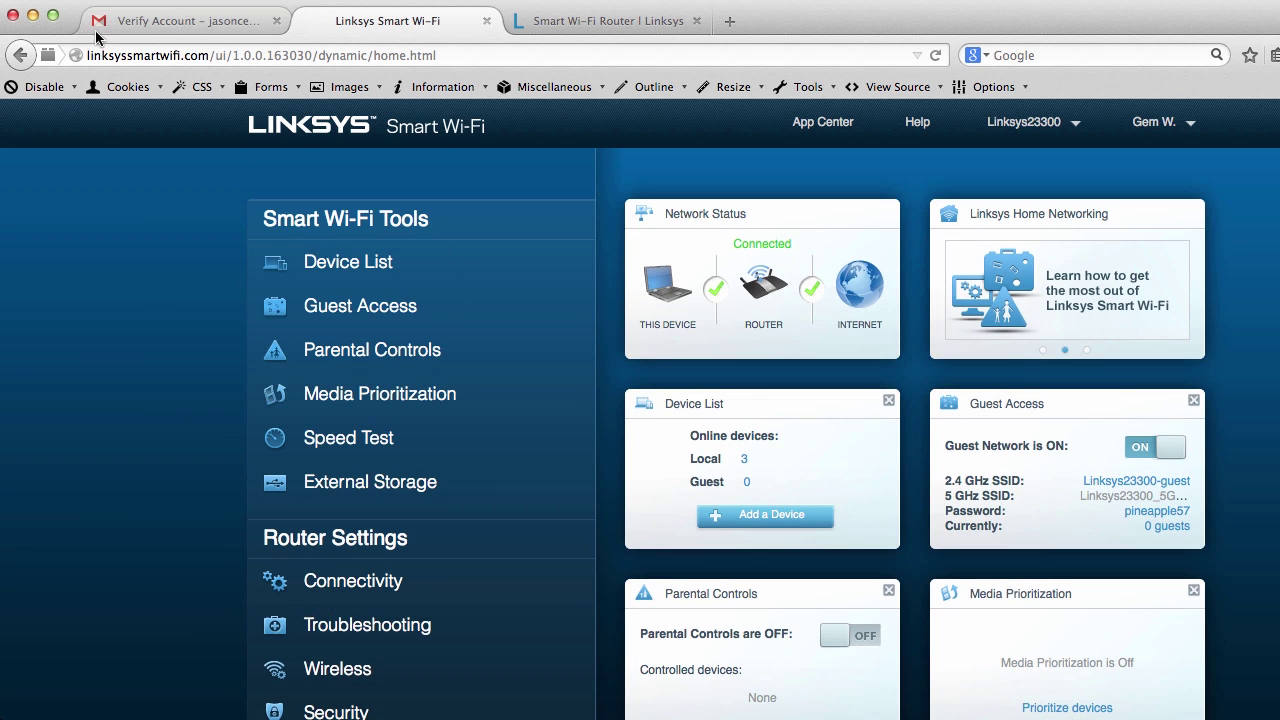